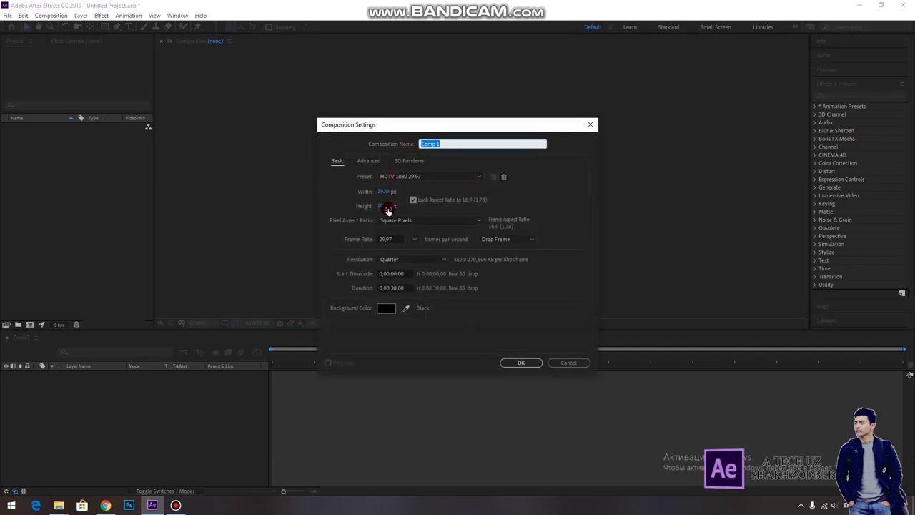
Create the composition Comp 1 with the HDTV 1080 29.97 preset and a 30-second duration
{"action": "left_click", "coordinate": [521, 362]}
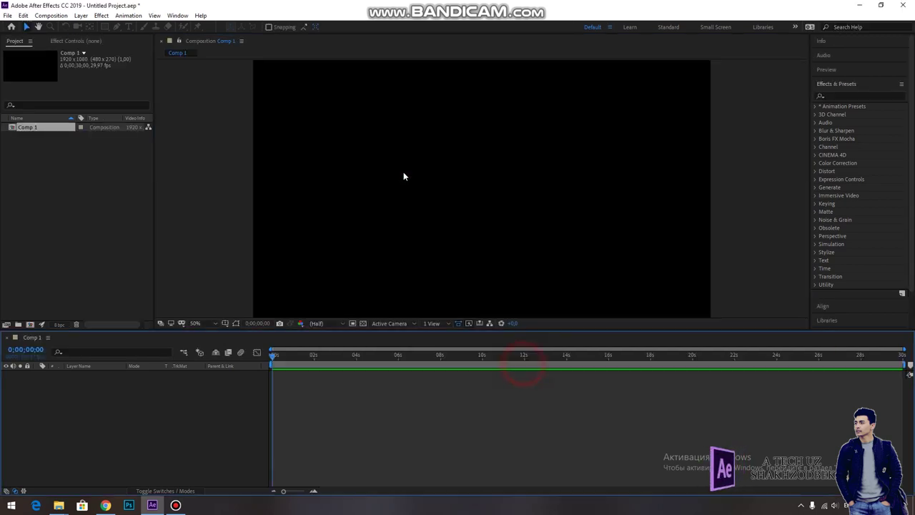
Import the video MVI_5593 from the Загрузки folder and add it as a layer to Comp 1
{"action": "left_click", "coordinate": [63, 190]}
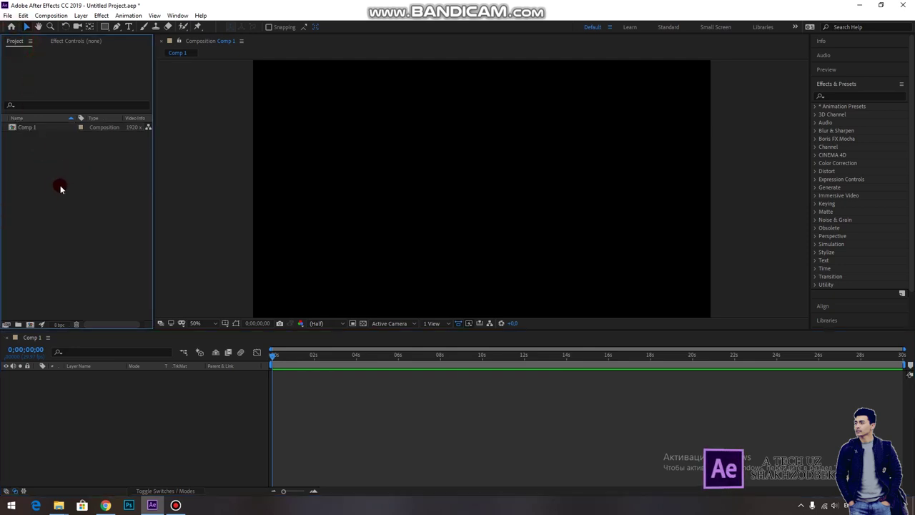
{"action": "double_click", "coordinate": [57, 181]}
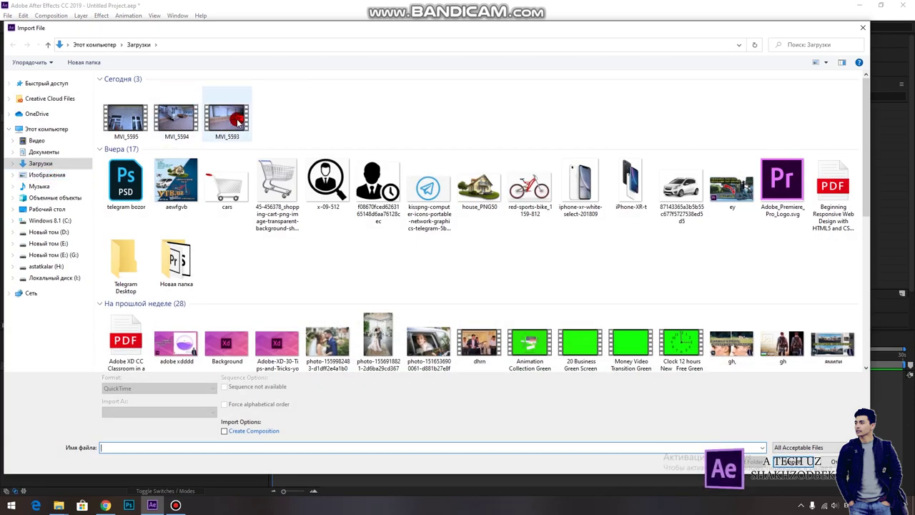
{"action": "left_click", "coordinate": [230, 122]}
{"action": "left_click", "coordinate": [784, 461]}
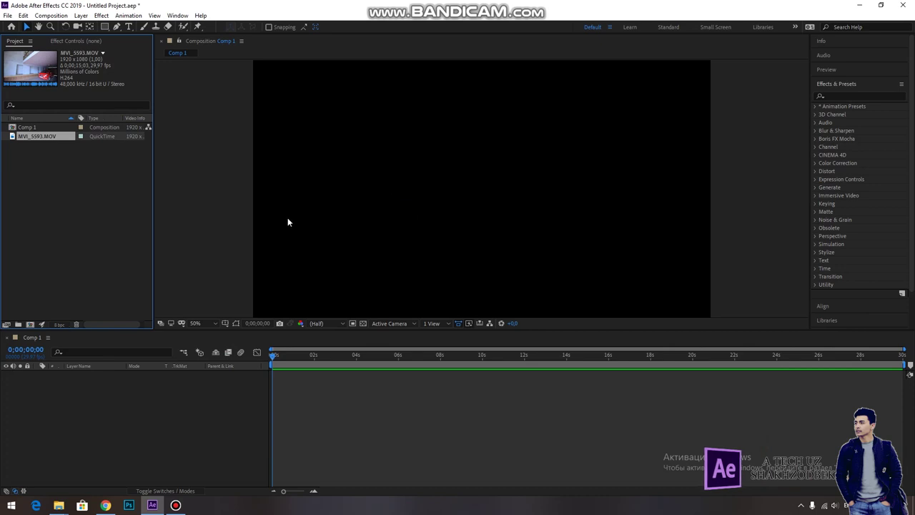
{"action": "left_click_drag", "start_coordinate": [25, 143], "coordinate": [37, 376]}
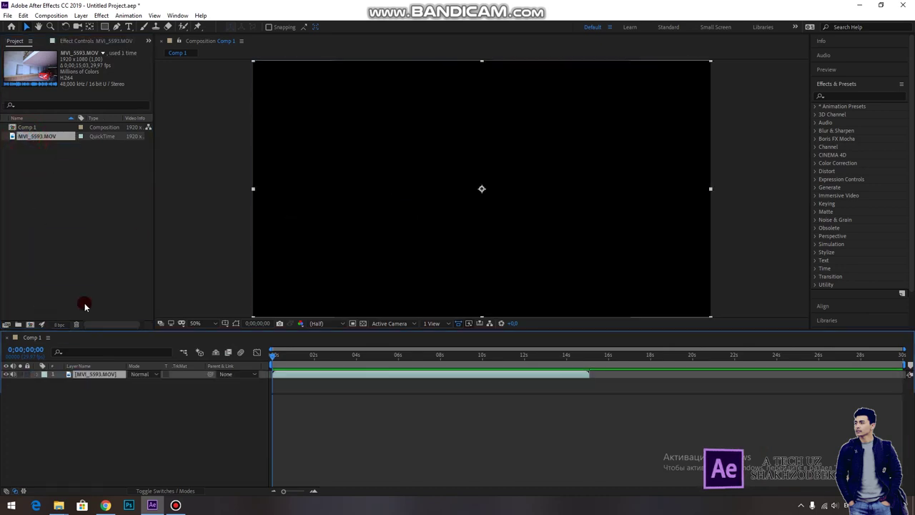
Preview the garage footage and park the playhead at 0;00;02;14 with no layer selected
{"action": "left_click_drag", "start_coordinate": [267, 361], "coordinate": [327, 361]}
{"action": "key", "text": "space"}
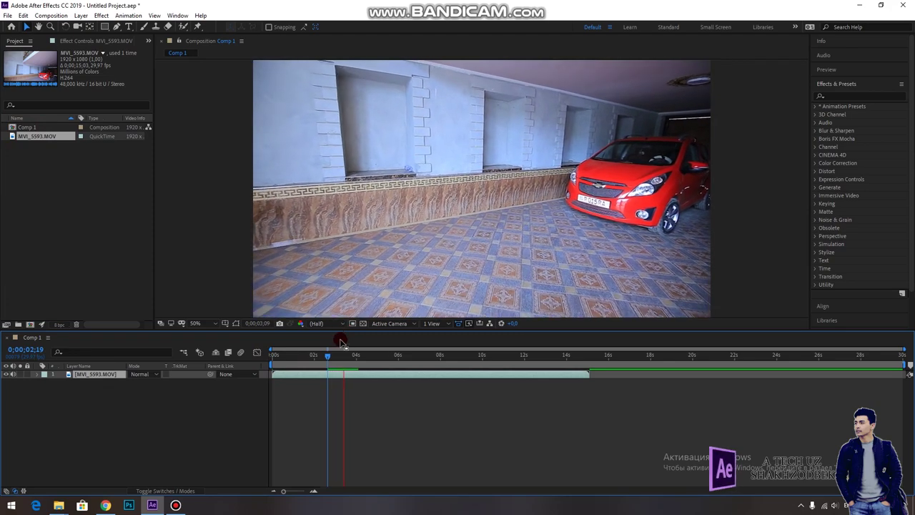
{"action": "mouse_move", "coordinate": [329, 361]}
{"action": "left_mouse_down"}
{"action": "mouse_move", "coordinate": [453, 363]}
{"action": "mouse_move", "coordinate": [267, 374]}
{"action": "mouse_move", "coordinate": [297, 381]}
{"action": "mouse_move", "coordinate": [324, 374]}
{"action": "left_mouse_up"}
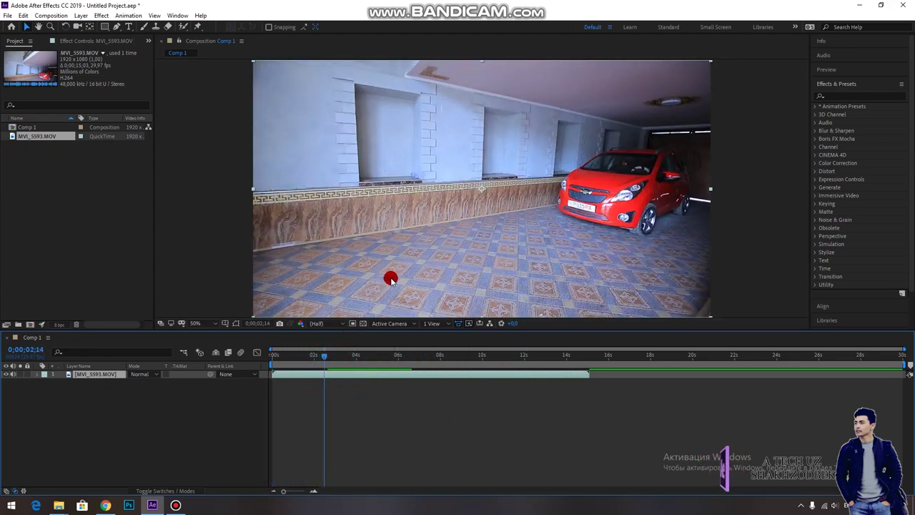
{"action": "left_click", "coordinate": [90, 420]}
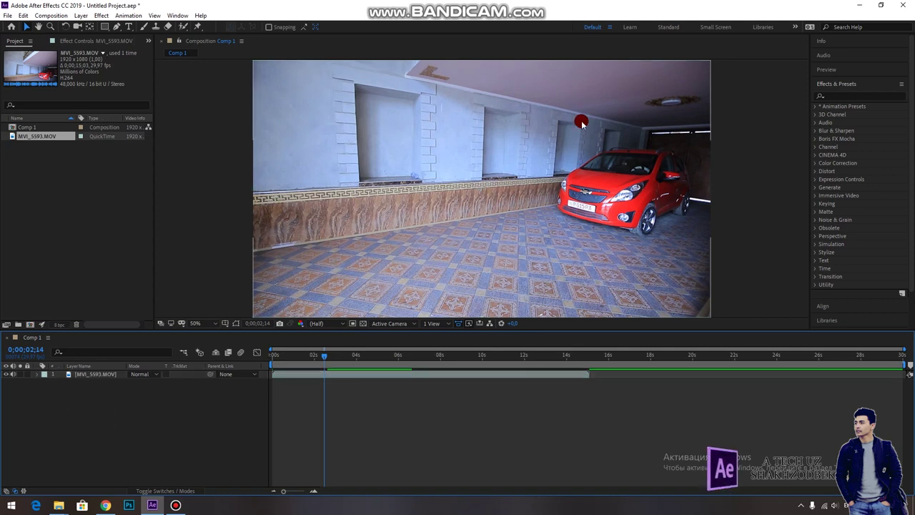
{"action": "left_click", "coordinate": [829, 86]}
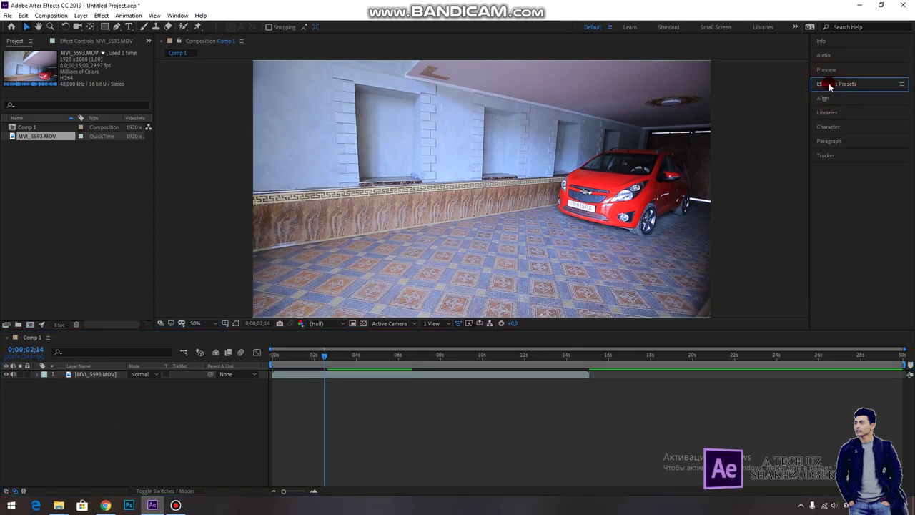
{"action": "left_click", "coordinate": [829, 86]}
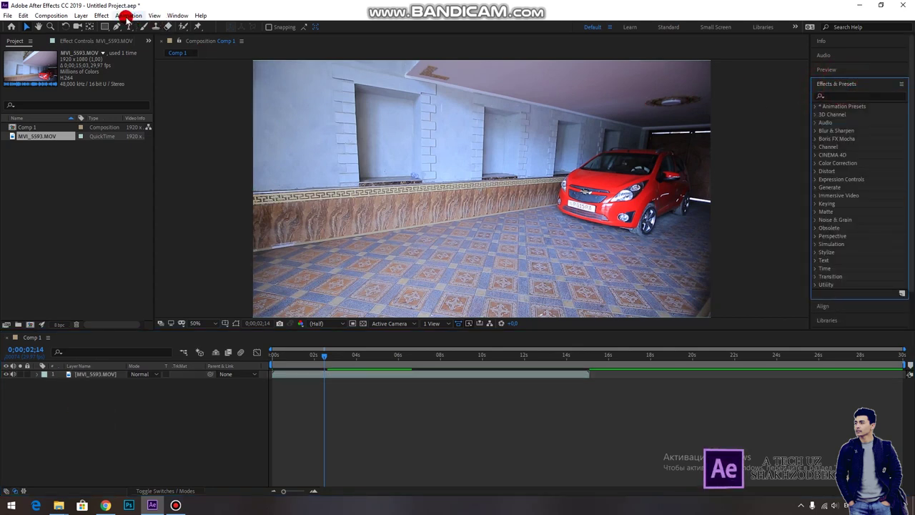
{"action": "left_click", "coordinate": [178, 15]}
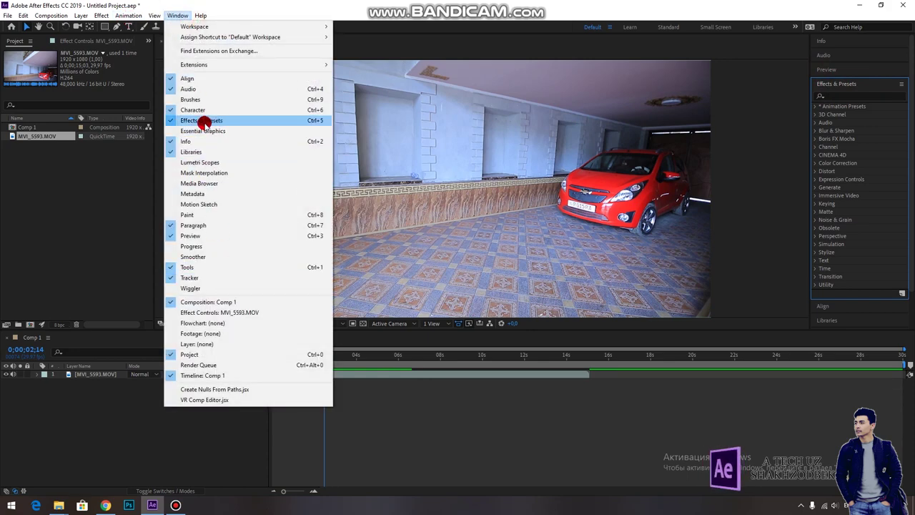
{"action": "left_click", "coordinate": [128, 188]}
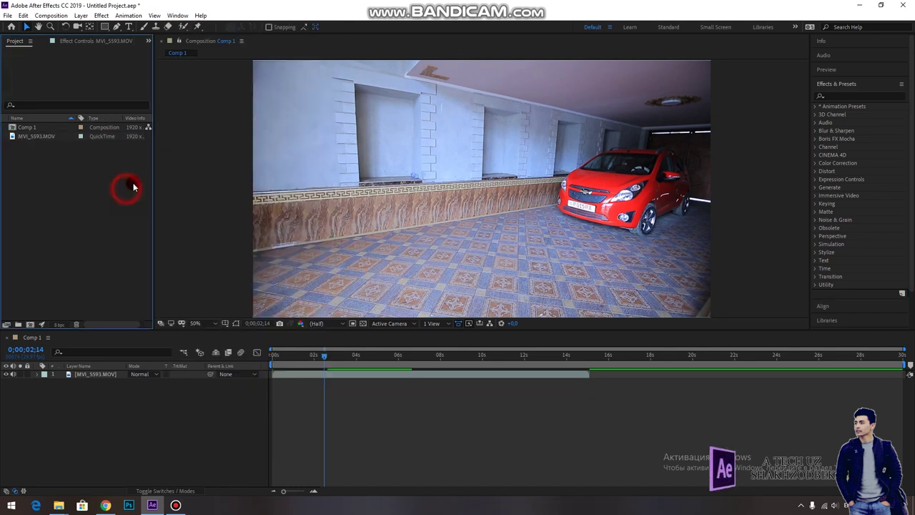
Search the effects for "camera" and apply 3D Camera Tracker to the MVI_5593.MOV layer
{"action": "left_click", "coordinate": [831, 95]}
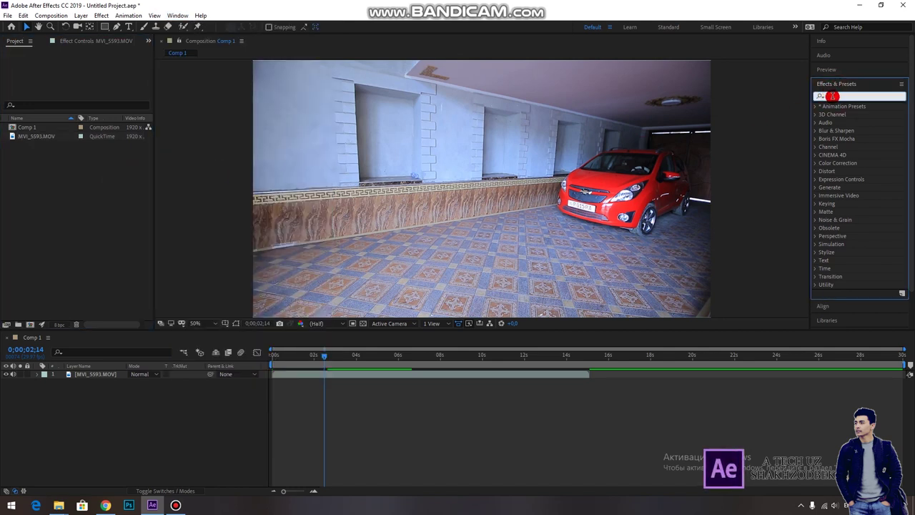
{"action": "type", "text": "camera"}
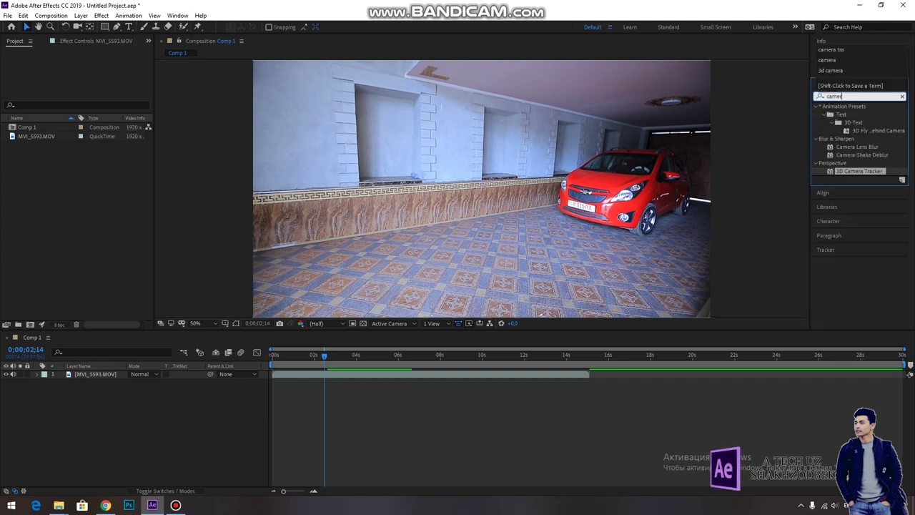
{"action": "left_click", "coordinate": [832, 96]}
{"action": "left_click_drag", "start_coordinate": [837, 129], "coordinate": [97, 378]}
{"action": "left_click_drag", "start_coordinate": [398, 247], "coordinate": [476, 183]}
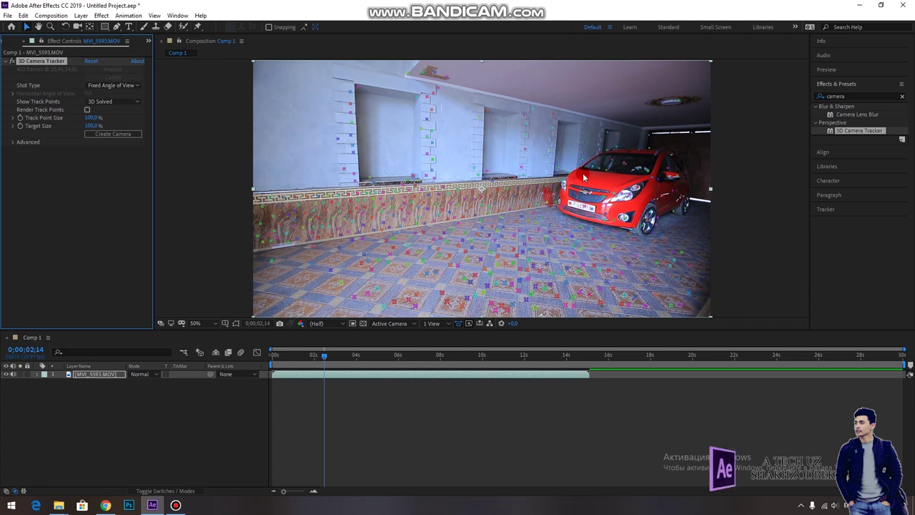
{"action": "left_click", "coordinate": [459, 252]}
{"action": "mouse_move", "coordinate": [453, 256]}
{"action": "left_mouse_down"}
{"action": "mouse_move", "coordinate": [511, 229]}
{"action": "mouse_move", "coordinate": [483, 249]}
{"action": "mouse_move", "coordinate": [509, 228]}
{"action": "mouse_move", "coordinate": [477, 221]}
{"action": "mouse_move", "coordinate": [368, 240]}
{"action": "mouse_move", "coordinate": [342, 256]}
{"action": "mouse_move", "coordinate": [351, 288]}
{"action": "mouse_move", "coordinate": [492, 294]}
{"action": "mouse_move", "coordinate": [570, 281]}
{"action": "mouse_move", "coordinate": [562, 228]}
{"action": "mouse_move", "coordinate": [493, 234]}
{"action": "left_mouse_up"}
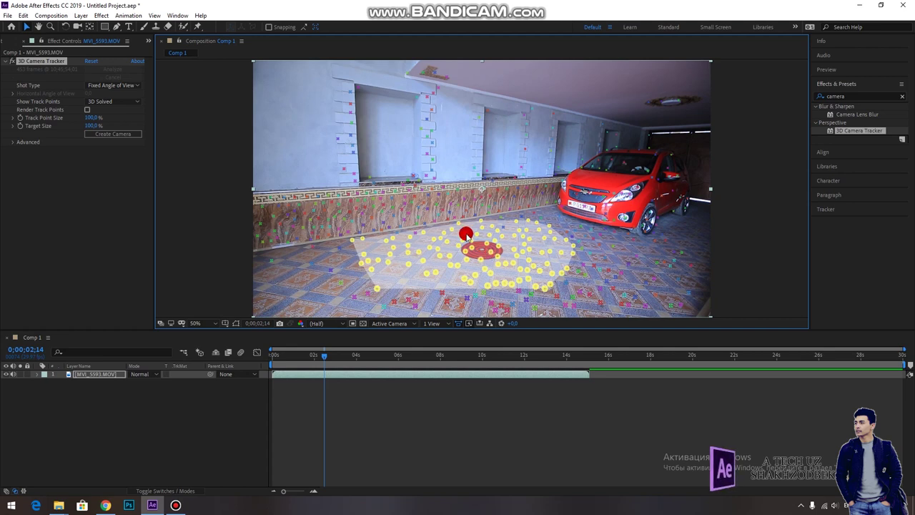
{"action": "left_click", "coordinate": [546, 222]}
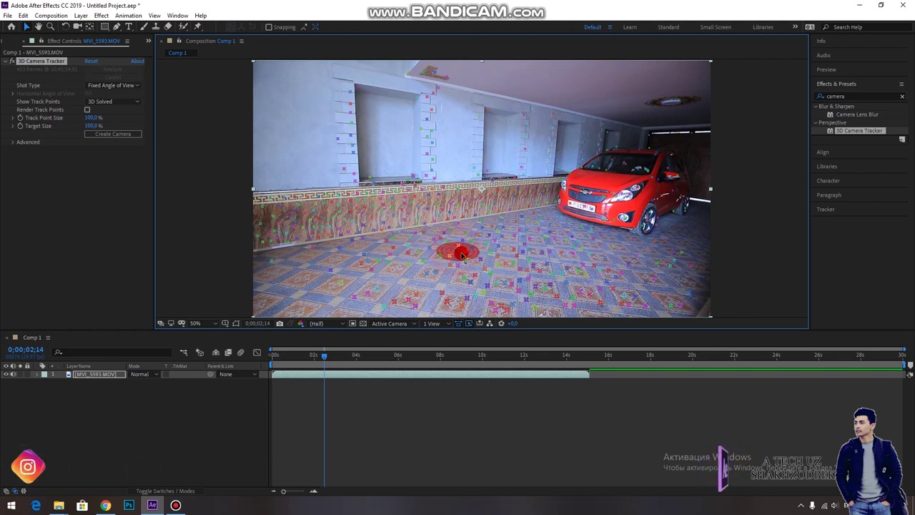
Select a band of track points on the tiled floor beside the wall and create a text and camera from them
{"action": "left_click", "coordinate": [485, 252]}
{"action": "mouse_move", "coordinate": [541, 233]}
{"action": "left_mouse_down"}
{"action": "mouse_move", "coordinate": [449, 234]}
{"action": "mouse_move", "coordinate": [361, 258]}
{"action": "mouse_move", "coordinate": [366, 280]}
{"action": "mouse_move", "coordinate": [492, 255]}
{"action": "left_mouse_up"}
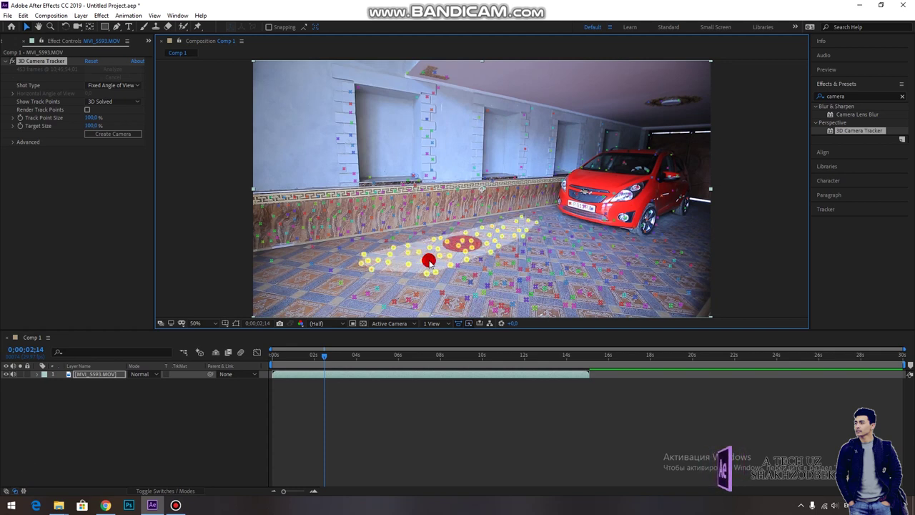
{"action": "right_click", "coordinate": [451, 252]}
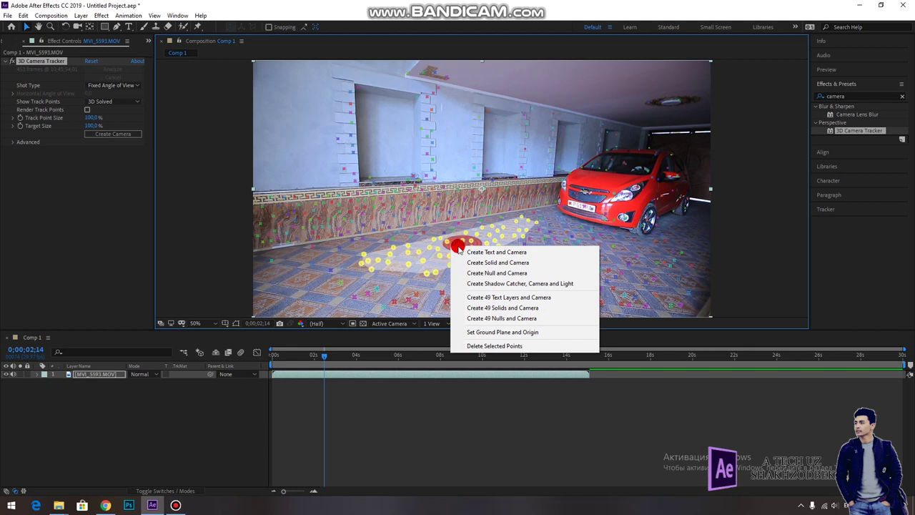
{"action": "left_click", "coordinate": [516, 252]}
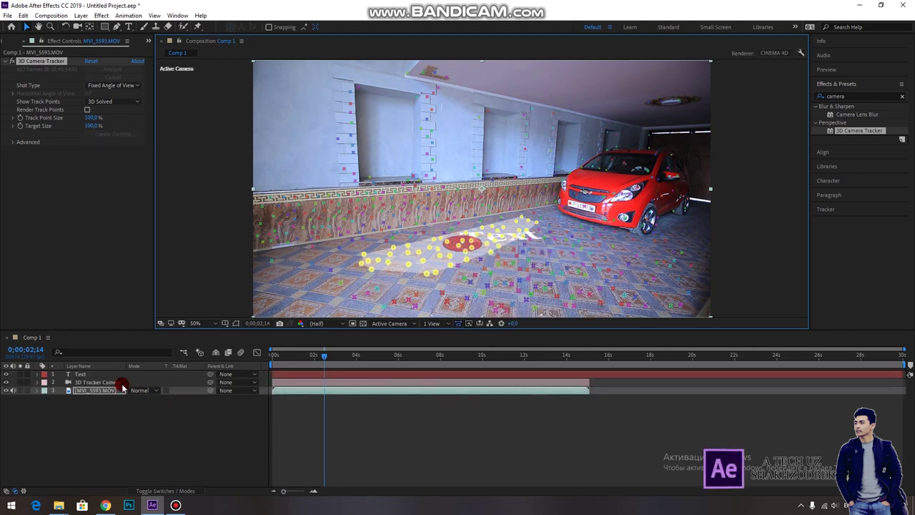
Select the Text layer and move the text across the floor, away from the car
{"action": "left_click", "coordinate": [80, 373]}
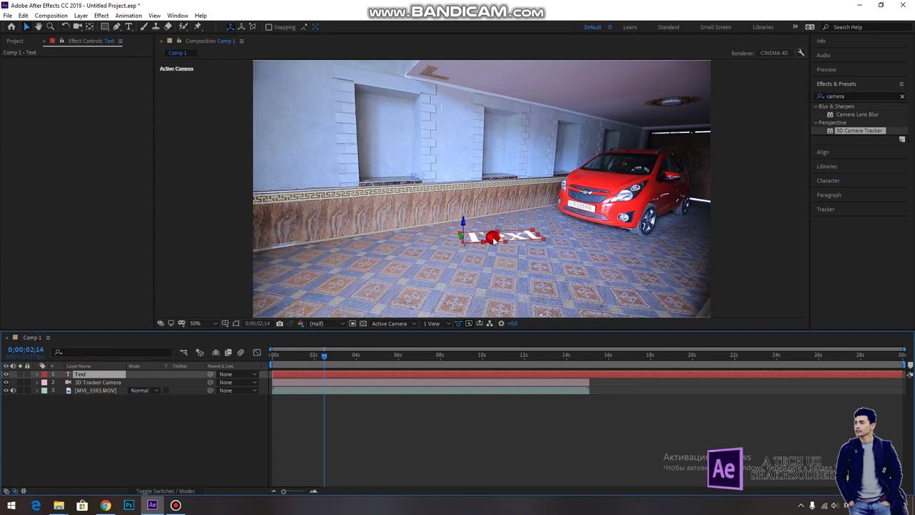
{"action": "left_click_drag", "start_coordinate": [501, 235], "coordinate": [435, 245]}
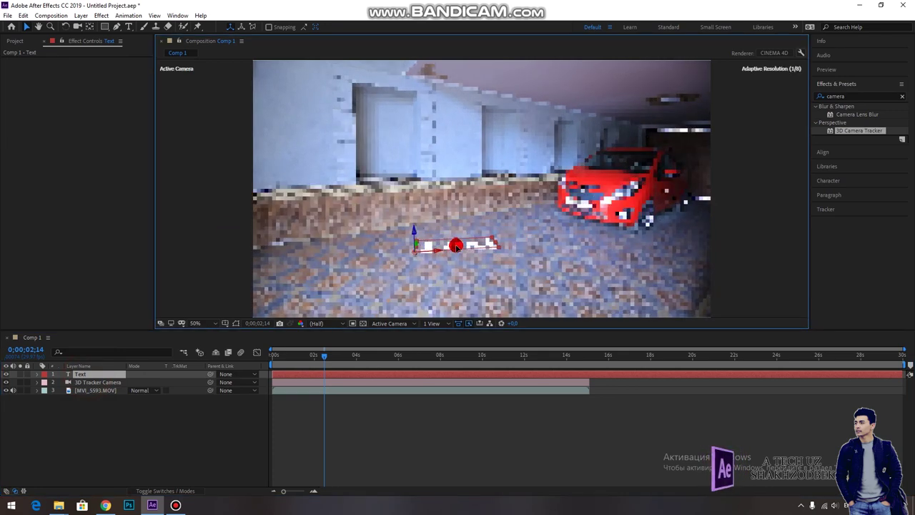
Rotate the text with the Rotation tool so it stands upright on the tiled floor, and deselect it
{"action": "left_click", "coordinate": [65, 29]}
{"action": "left_click_drag", "start_coordinate": [423, 242], "coordinate": [419, 235]}
{"action": "key", "text": "ctrl+z"}
{"action": "left_click", "coordinate": [84, 381]}
{"action": "left_click", "coordinate": [455, 243]}
{"action": "left_click", "coordinate": [100, 343]}
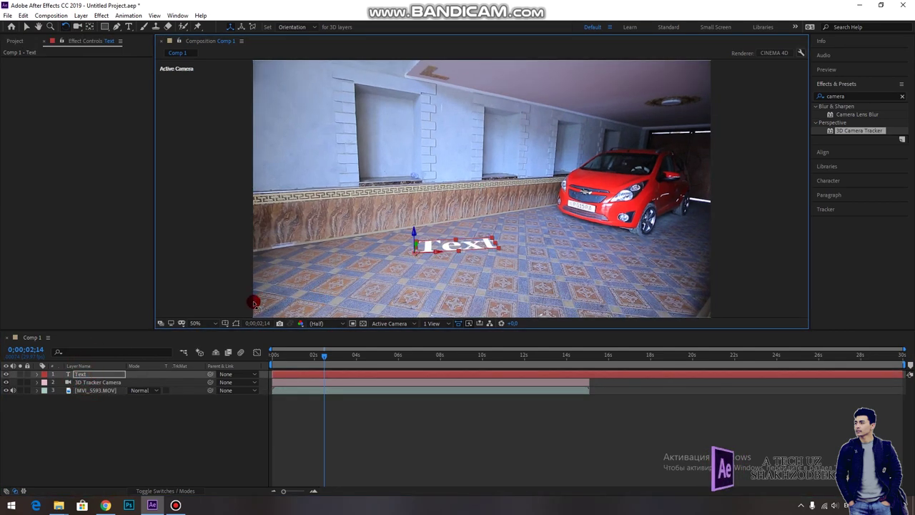
{"action": "left_click_drag", "start_coordinate": [445, 239], "coordinate": [453, 188]}
{"action": "left_click_drag", "start_coordinate": [457, 243], "coordinate": [476, 258]}
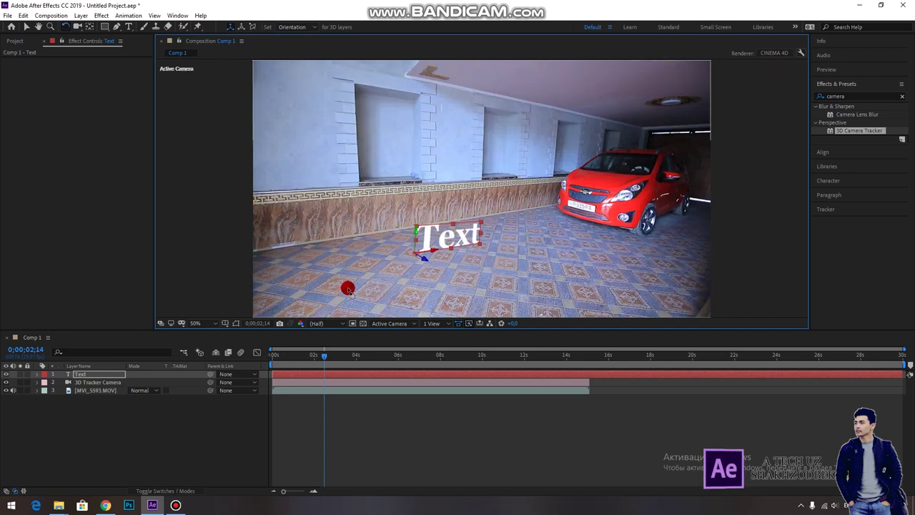
{"action": "left_click", "coordinate": [136, 425]}
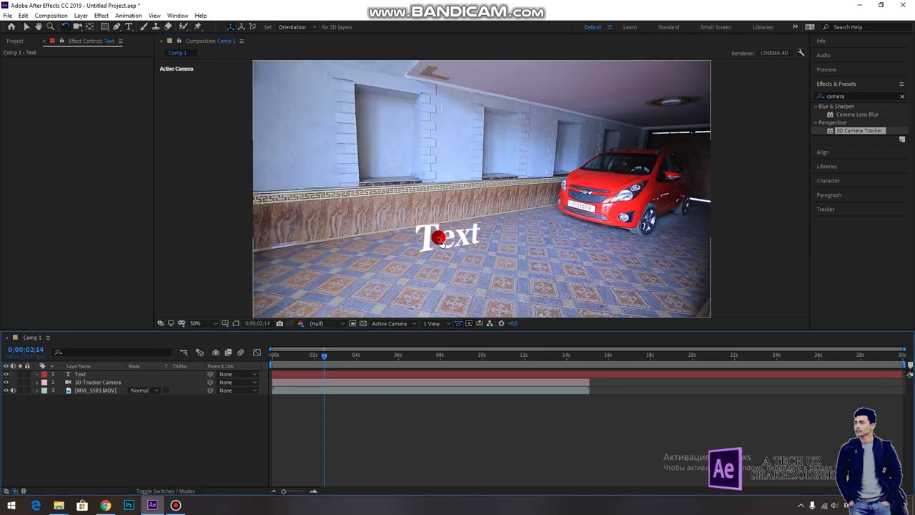
Preview the tracked text from the start of the composition and park the playhead at 0;00;03;15
{"action": "left_click_drag", "start_coordinate": [335, 357], "coordinate": [262, 358]}
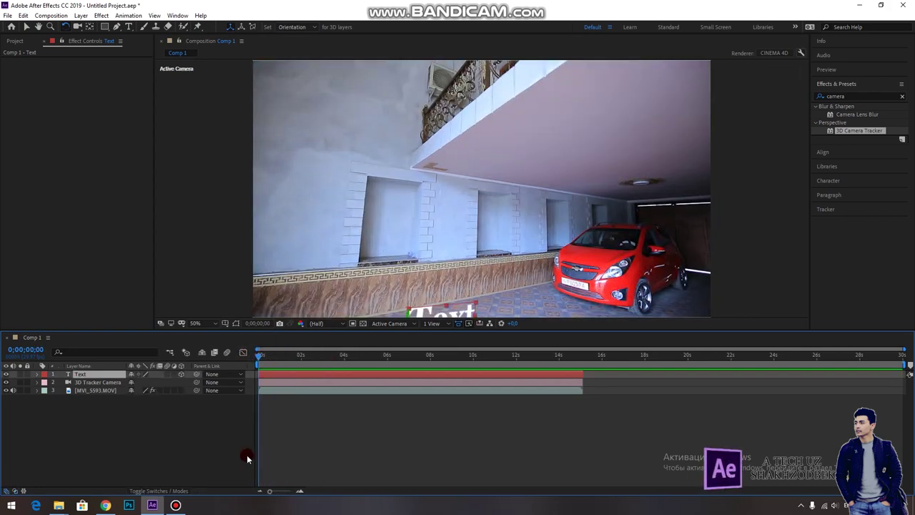
{"action": "key", "text": "space"}
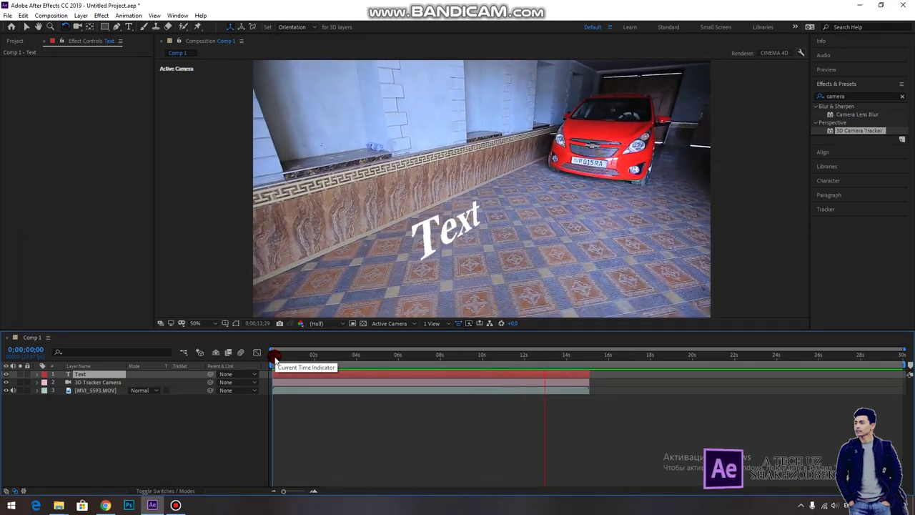
{"action": "left_click_drag", "start_coordinate": [272, 354], "coordinate": [345, 355]}
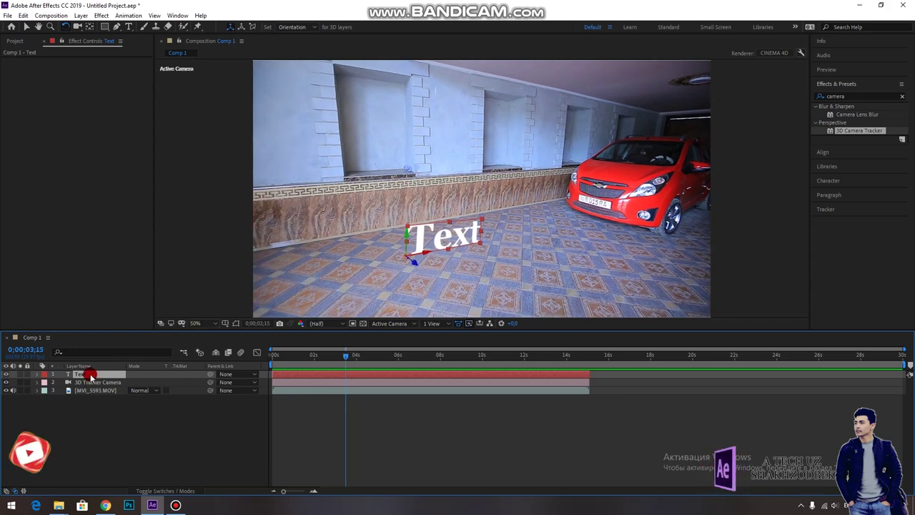
Set the 3D renderer of Comp 1 to CINEMA 4D in the composition settings
{"action": "left_click", "coordinate": [47, 15]}
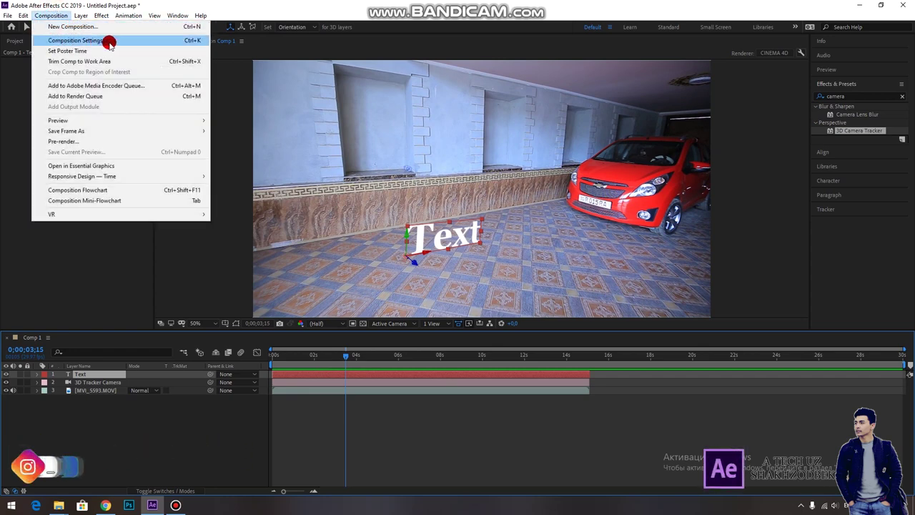
{"action": "left_click", "coordinate": [63, 41]}
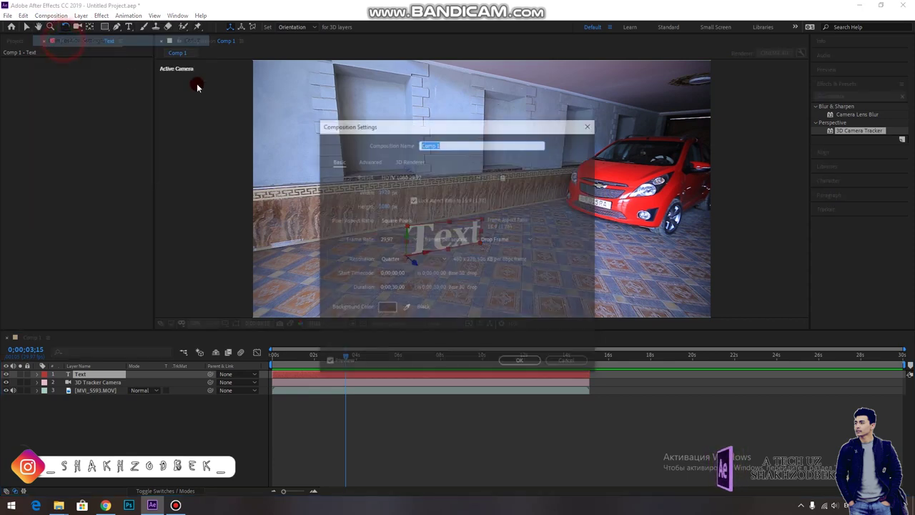
{"action": "left_click", "coordinate": [406, 160]}
{"action": "left_click", "coordinate": [379, 204]}
{"action": "left_click", "coordinate": [387, 224]}
{"action": "left_click", "coordinate": [387, 204]}
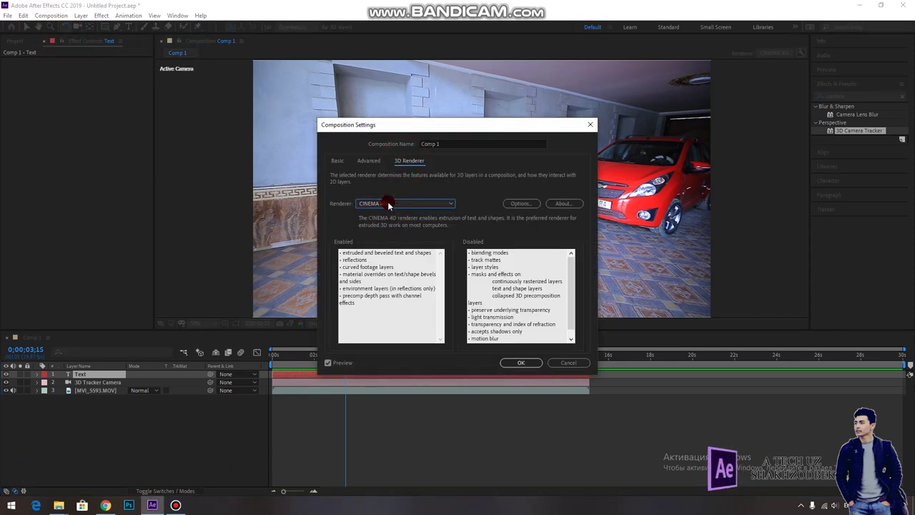
{"action": "left_click", "coordinate": [521, 363]}
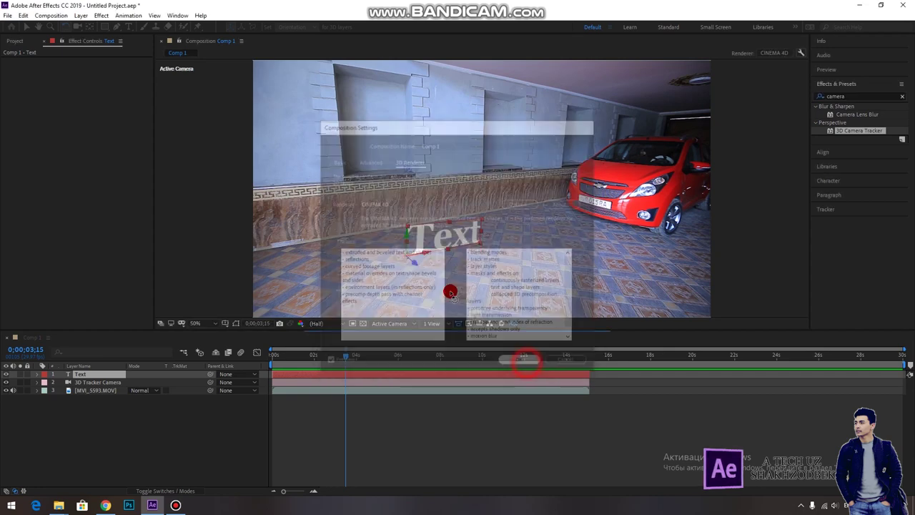
Review the text's motion from the beginning of the clip and stop the playhead at 0;00;04;03
{"action": "left_click_drag", "start_coordinate": [343, 358], "coordinate": [262, 365]}
{"action": "key", "text": "space"}
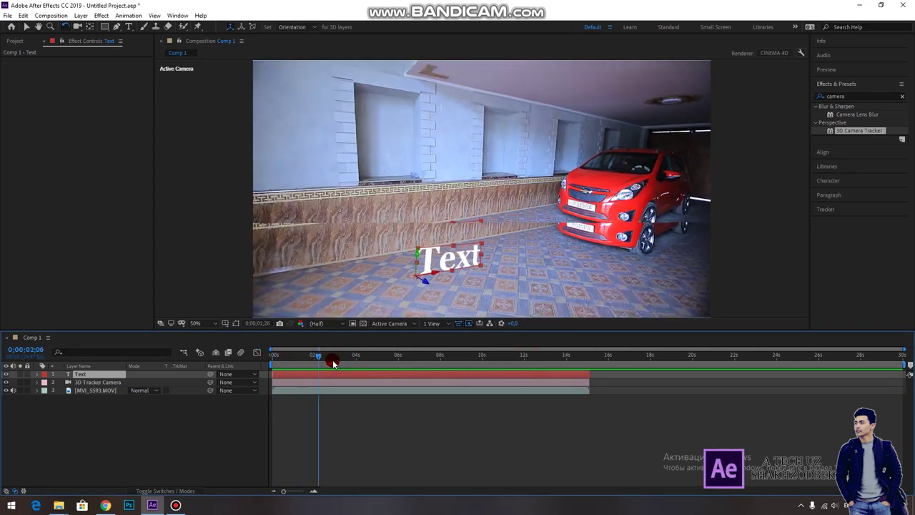
{"action": "left_click", "coordinate": [67, 392]}
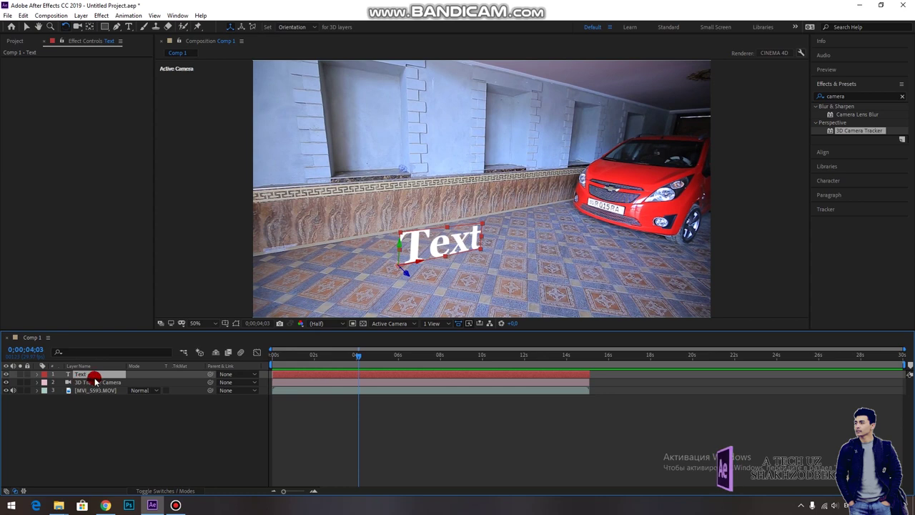
Extrude the Text layer in its geometry options with an Extrusion Depth of 42
{"action": "left_click", "coordinate": [38, 375]}
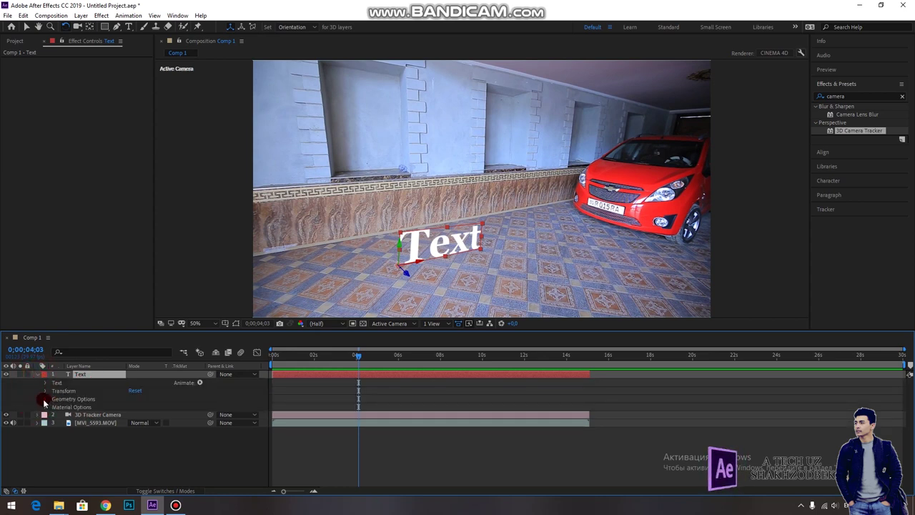
{"action": "left_click", "coordinate": [45, 399]}
{"action": "mouse_move", "coordinate": [134, 433]}
{"action": "left_mouse_down"}
{"action": "mouse_move", "coordinate": [155, 430]}
{"action": "mouse_move", "coordinate": [135, 431]}
{"action": "mouse_move", "coordinate": [143, 426]}
{"action": "left_mouse_up"}
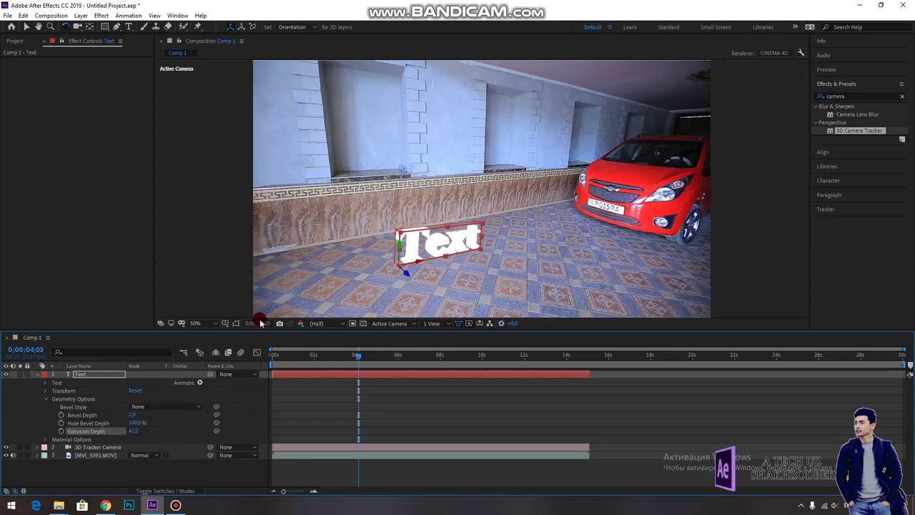
Try to rotate the extruded text directly in the composition view
{"action": "left_click", "coordinate": [399, 227]}
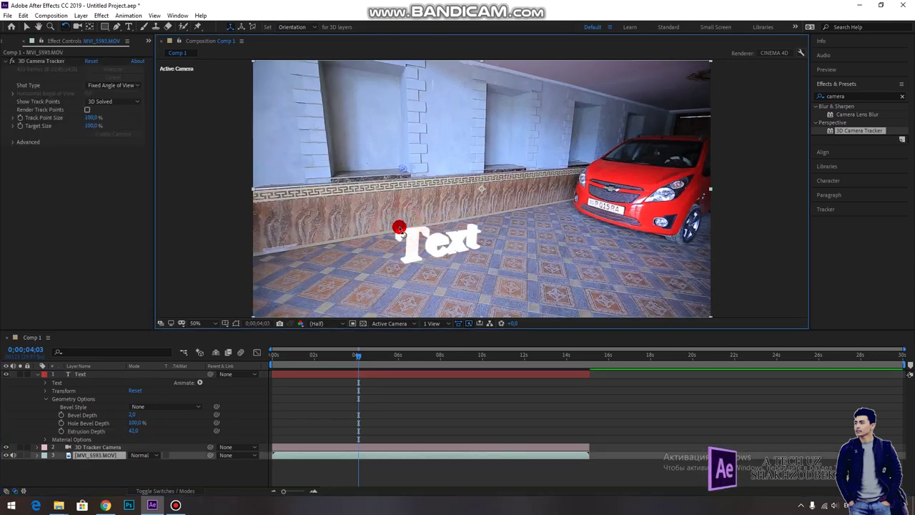
{"action": "left_click", "coordinate": [265, 284]}
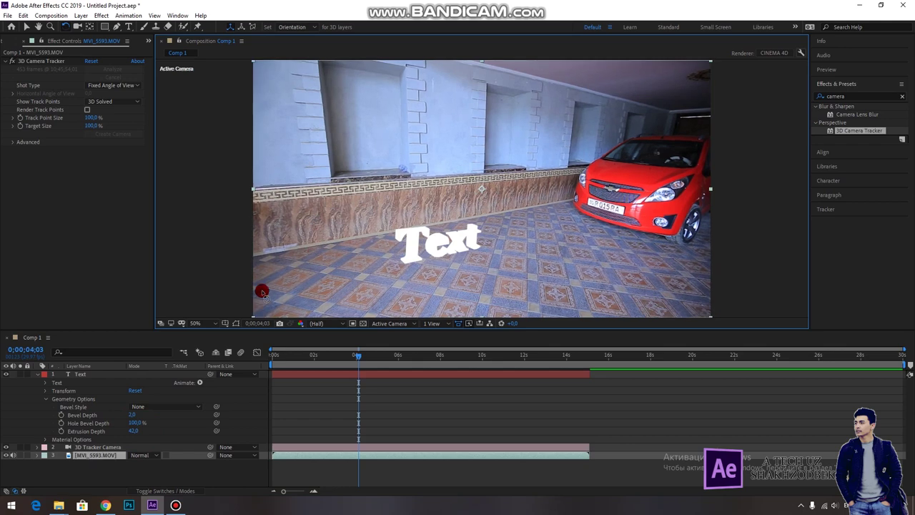
{"action": "left_click", "coordinate": [62, 373]}
{"action": "left_click", "coordinate": [404, 224]}
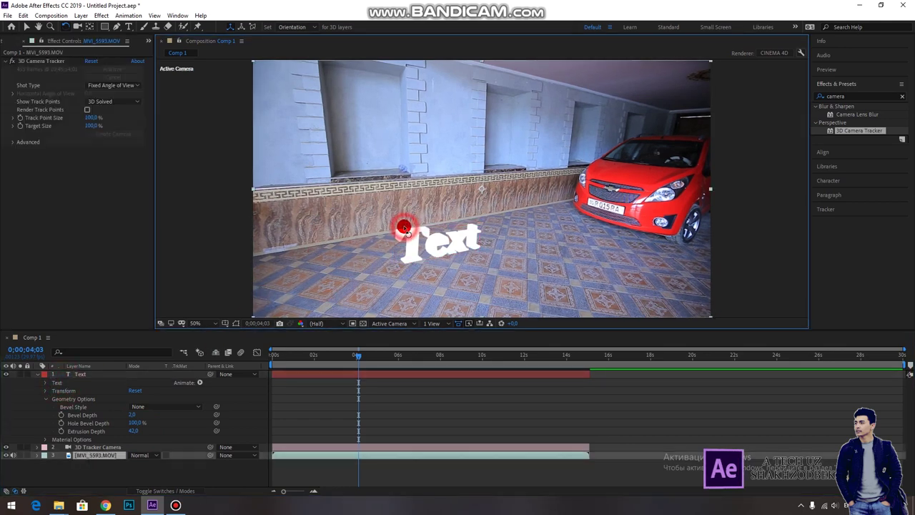
{"action": "left_click_drag", "start_coordinate": [402, 228], "coordinate": [289, 286]}
{"action": "left_click", "coordinate": [79, 374]}
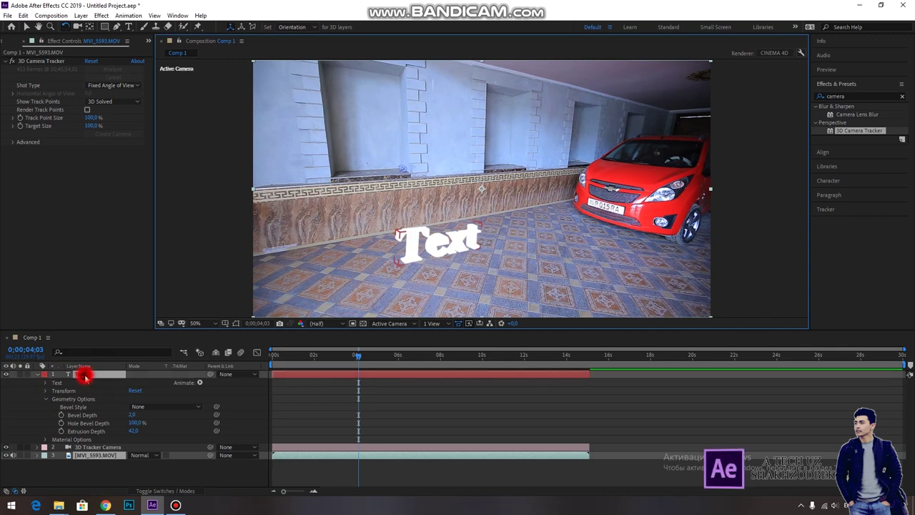
{"action": "left_click", "coordinate": [406, 220]}
{"action": "left_click", "coordinate": [406, 230]}
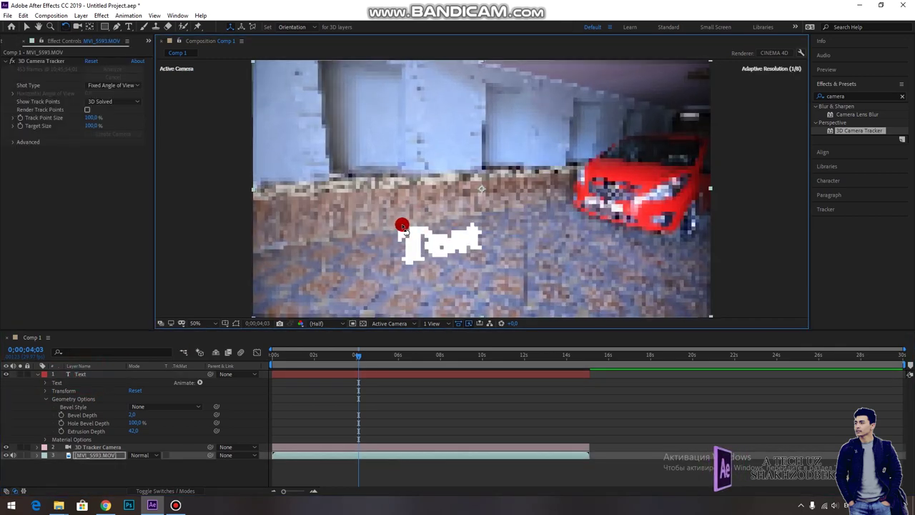
{"action": "left_click", "coordinate": [273, 293]}
Collapse the Text layer's properties and lock the MVI_5593.MOV footage layer
{"action": "left_click", "coordinate": [26, 27]}
{"action": "left_click", "coordinate": [29, 368]}
{"action": "left_click", "coordinate": [38, 374]}
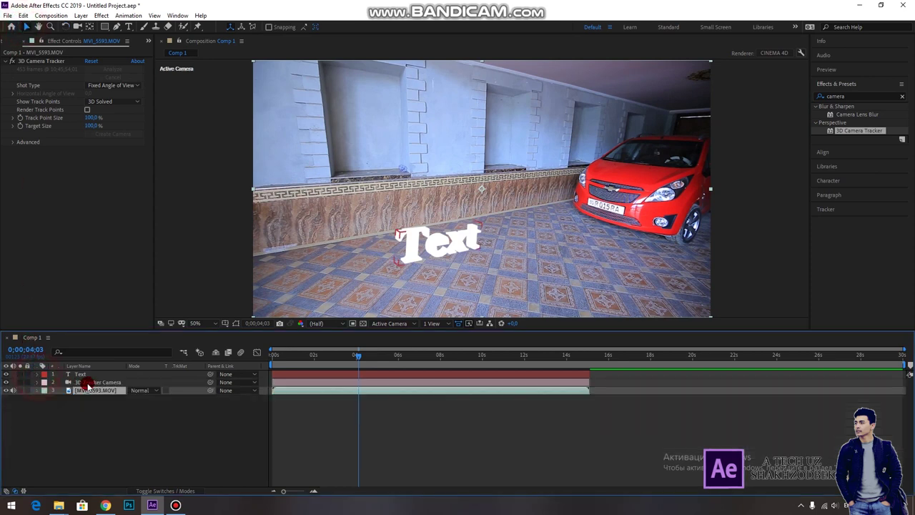
{"action": "left_click", "coordinate": [84, 373]}
{"action": "left_click", "coordinate": [87, 390]}
{"action": "left_click", "coordinate": [29, 392]}
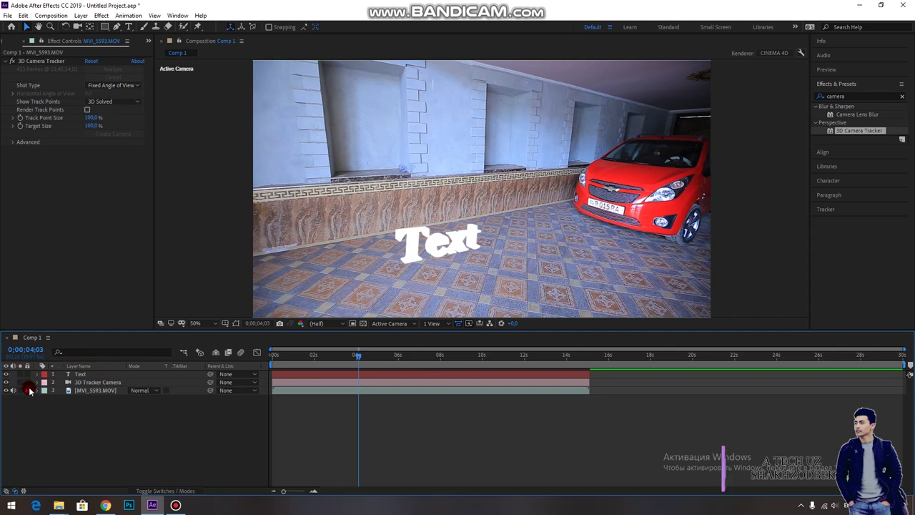
Adjust the extruded text's angle on the floor with the Rotation tool, and deselect it
{"action": "left_click", "coordinate": [83, 374]}
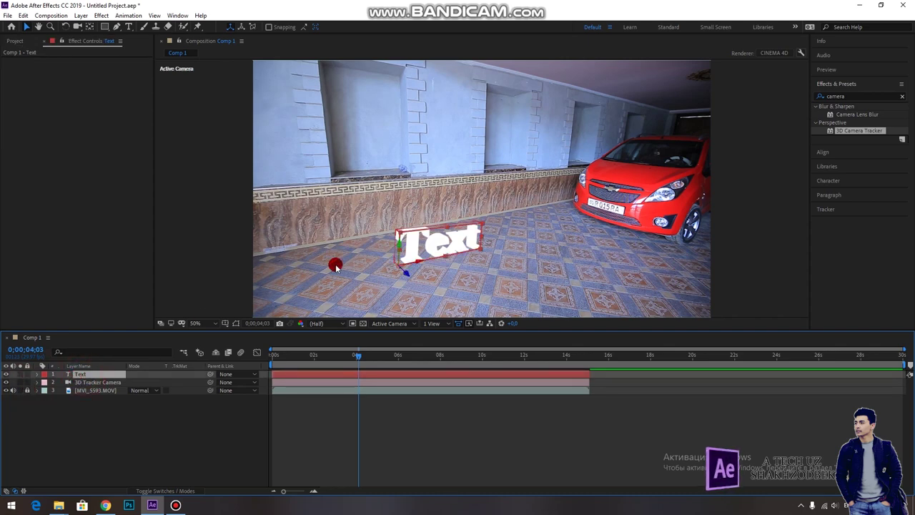
{"action": "left_click", "coordinate": [65, 27]}
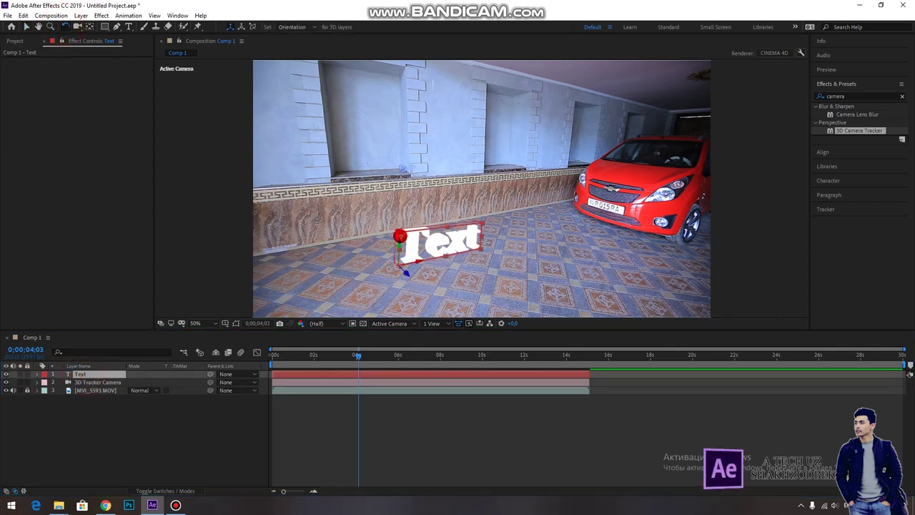
{"action": "left_click_drag", "start_coordinate": [400, 236], "coordinate": [398, 233]}
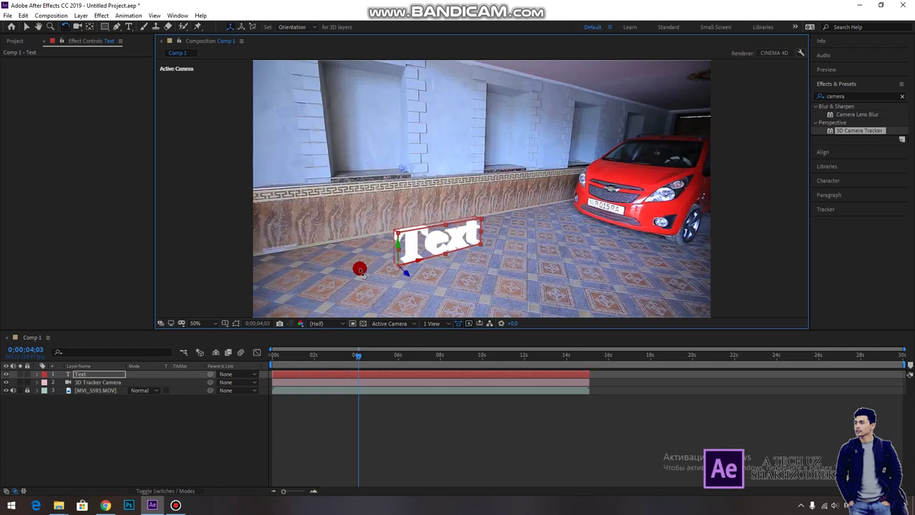
{"action": "left_click", "coordinate": [395, 226]}
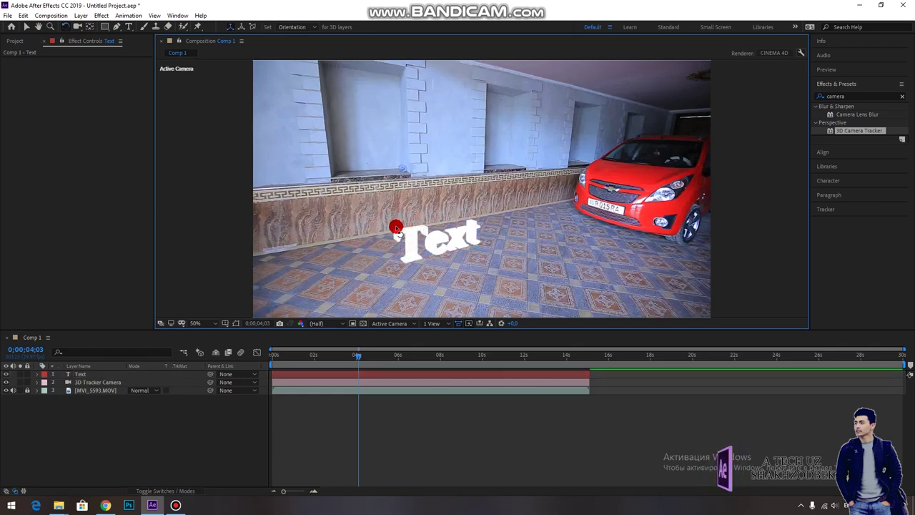
{"action": "left_click_drag", "start_coordinate": [406, 240], "coordinate": [404, 239]}
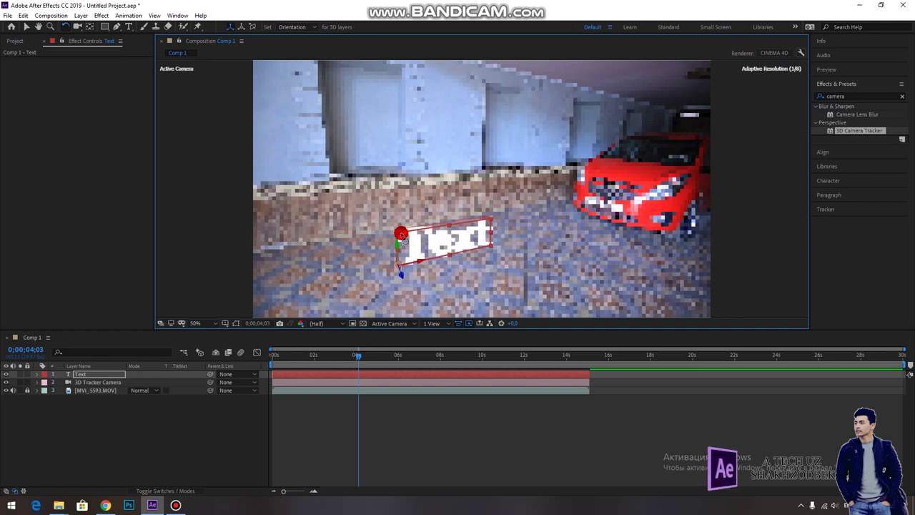
{"action": "left_click_drag", "start_coordinate": [403, 243], "coordinate": [407, 241]}
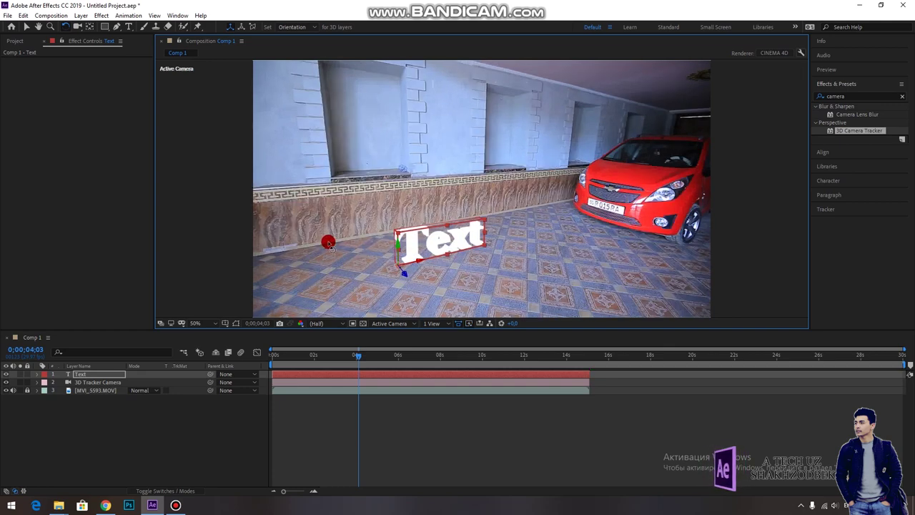
{"action": "left_click", "coordinate": [65, 439]}
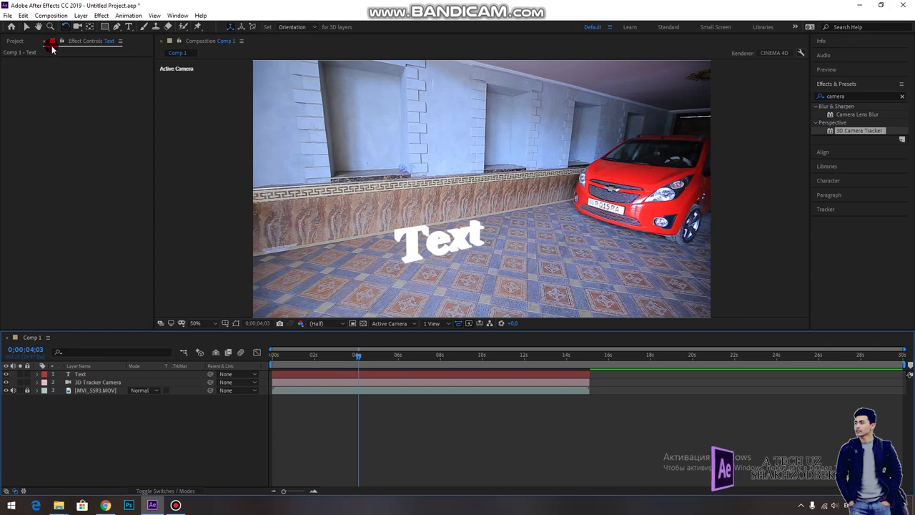
Add a white Spot light layer with 100% intensity, no falloff and Casts Shadows enabled
{"action": "left_click", "coordinate": [78, 16]}
{"action": "mouse_move", "coordinate": [104, 27]}
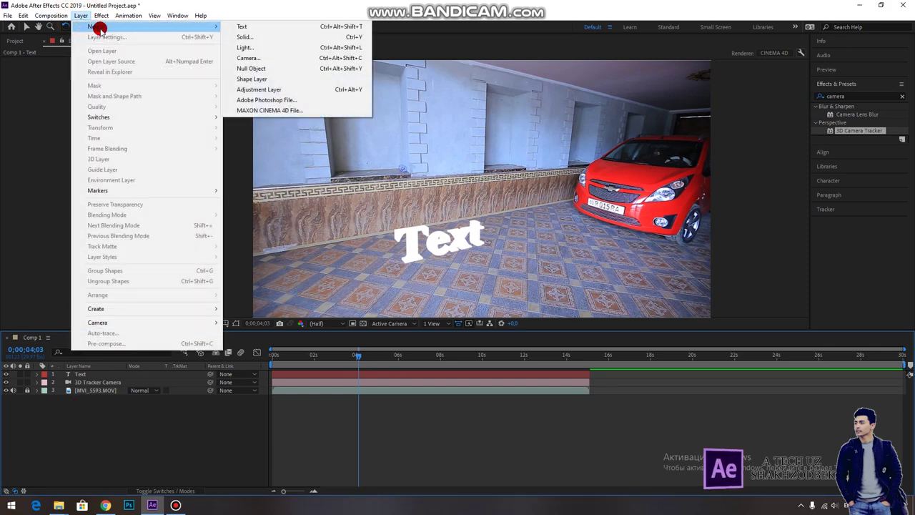
{"action": "left_click", "coordinate": [245, 47]}
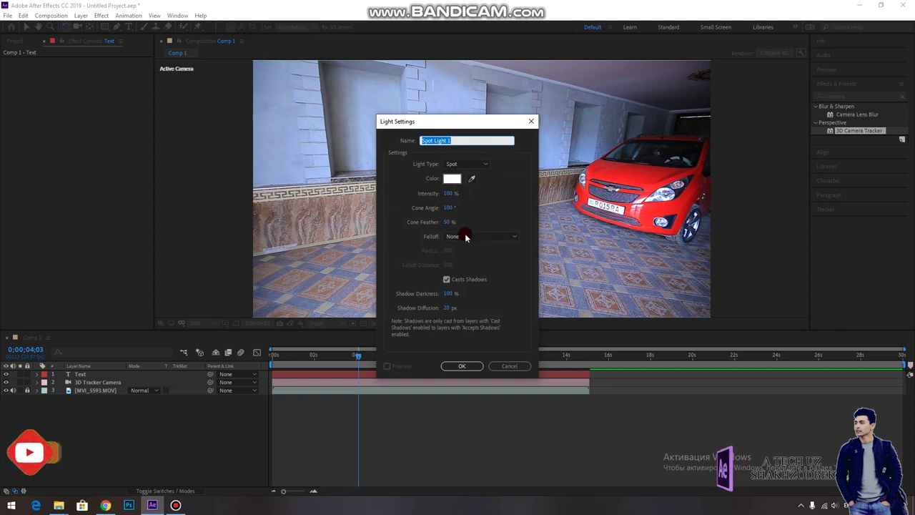
{"action": "left_click", "coordinate": [459, 236]}
{"action": "left_click", "coordinate": [469, 231]}
{"action": "left_click", "coordinate": [461, 164]}
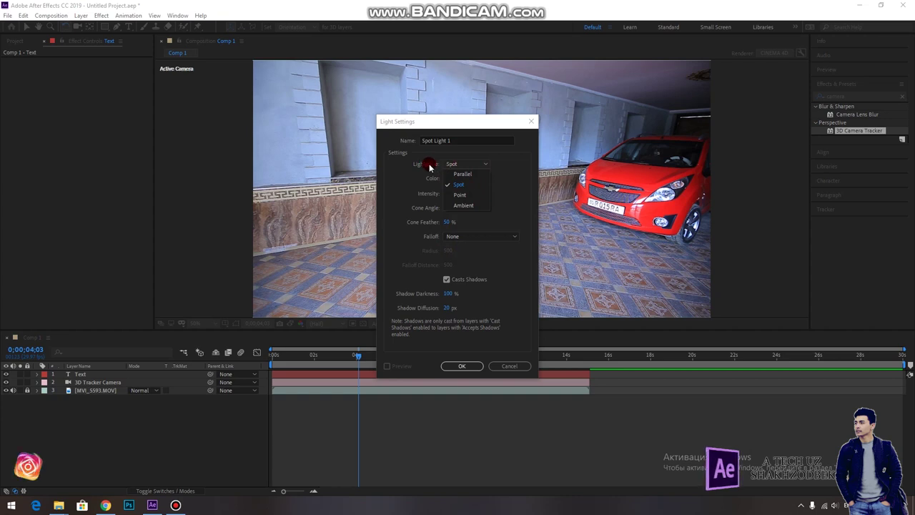
{"action": "left_click", "coordinate": [466, 185]}
{"action": "left_click", "coordinate": [448, 281]}
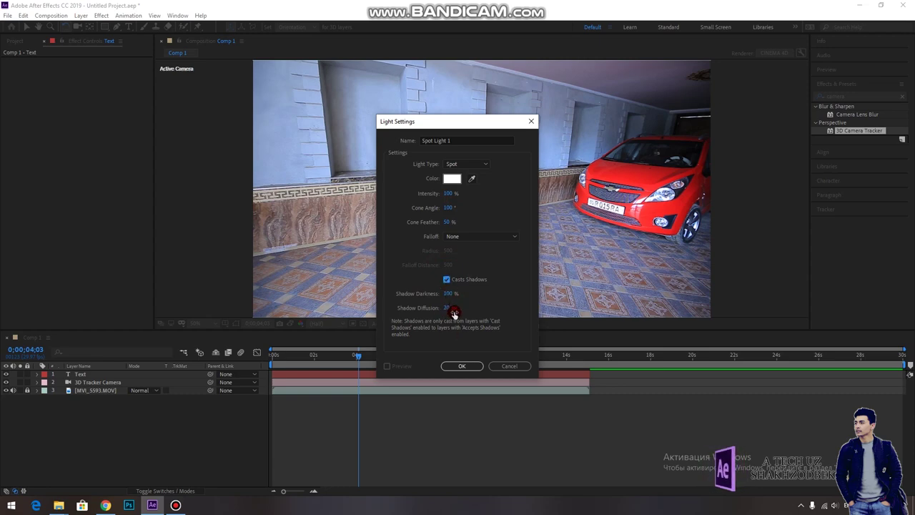
{"action": "left_click", "coordinate": [462, 366]}
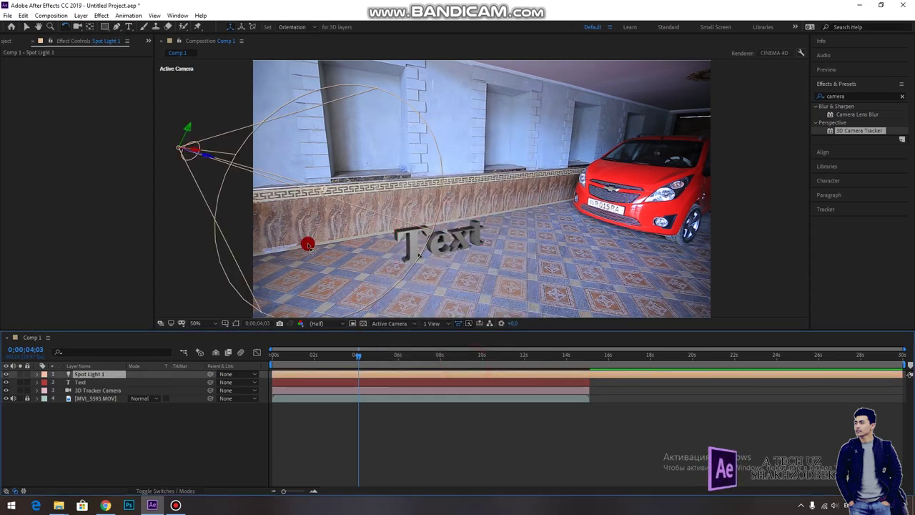
Move the spot light up to the ceiling above the text, with its point of interest beside the last letters
{"action": "left_click", "coordinate": [111, 287]}
{"action": "left_click", "coordinate": [29, 26]}
{"action": "left_click", "coordinate": [181, 139]}
{"action": "mouse_move", "coordinate": [182, 148]}
{"action": "left_mouse_down"}
{"action": "mouse_move", "coordinate": [202, 135]}
{"action": "mouse_move", "coordinate": [496, 152]}
{"action": "mouse_move", "coordinate": [457, 161]}
{"action": "mouse_move", "coordinate": [495, 207]}
{"action": "mouse_move", "coordinate": [465, 230]}
{"action": "mouse_move", "coordinate": [517, 208]}
{"action": "mouse_move", "coordinate": [502, 194]}
{"action": "mouse_move", "coordinate": [514, 167]}
{"action": "mouse_move", "coordinate": [469, 126]}
{"action": "mouse_move", "coordinate": [510, 161]}
{"action": "mouse_move", "coordinate": [452, 57]}
{"action": "left_mouse_up"}
{"action": "left_click_drag", "start_coordinate": [465, 167], "coordinate": [467, 210]}
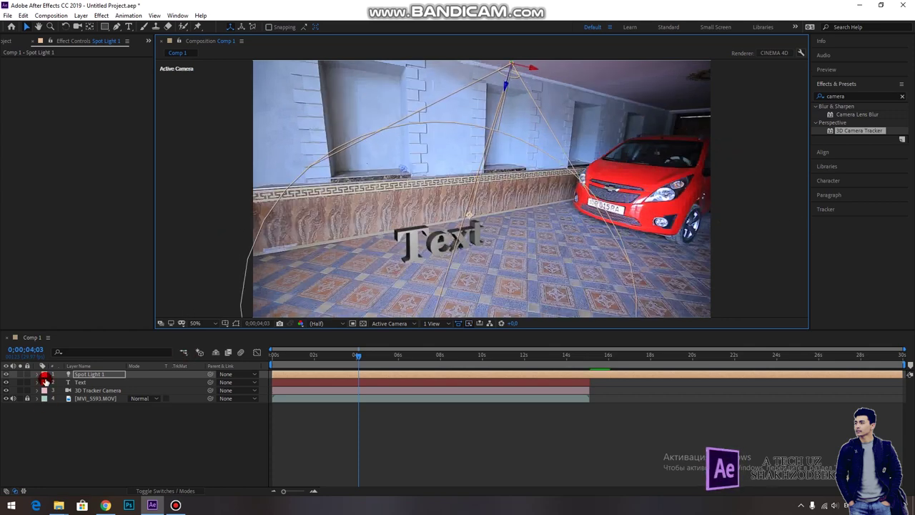
Set the spot light's Intensity to 146% in its light options
{"action": "left_click", "coordinate": [38, 373]}
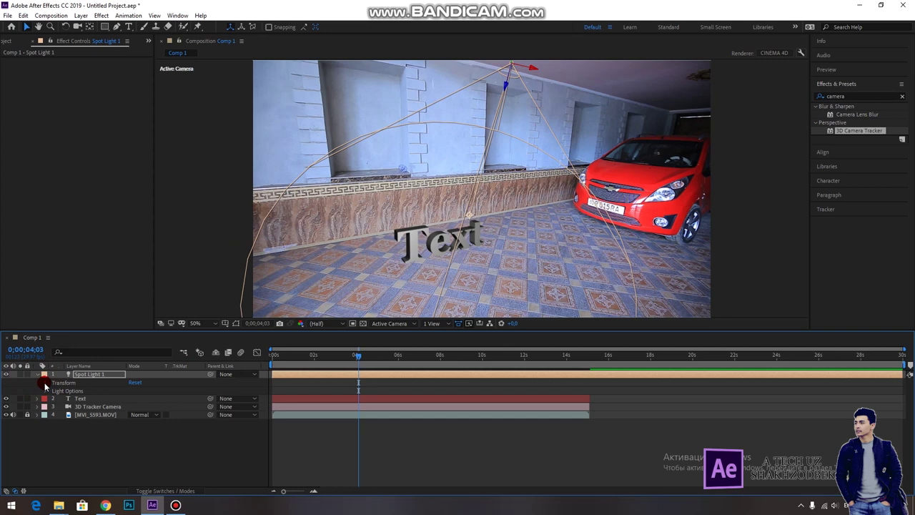
{"action": "left_click", "coordinate": [45, 383]}
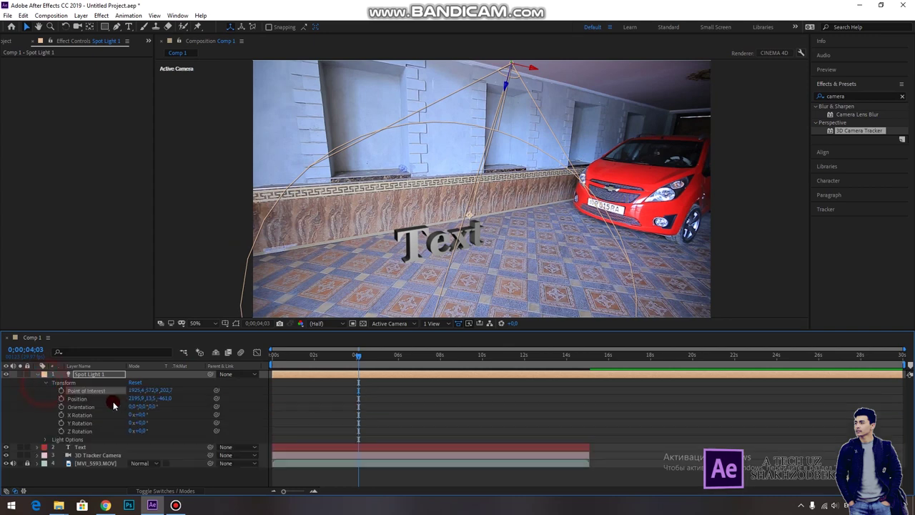
{"action": "left_click", "coordinate": [45, 383]}
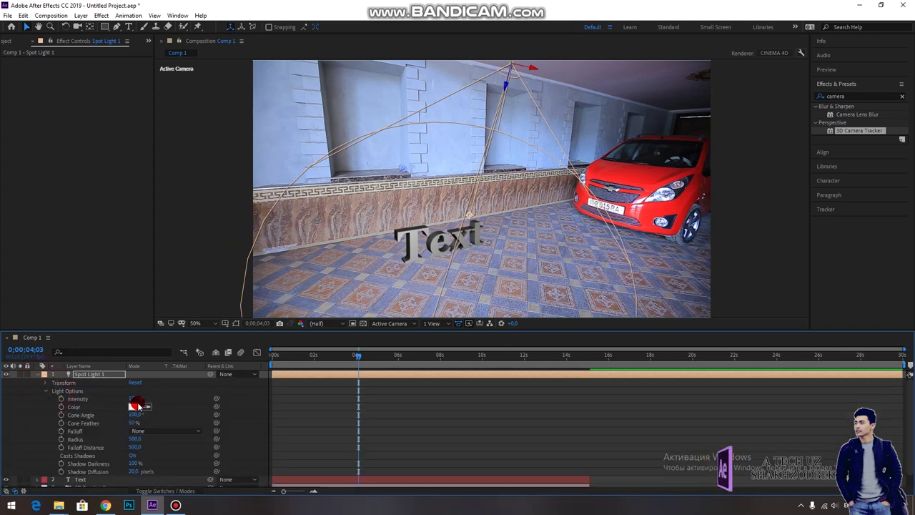
{"action": "left_click_drag", "start_coordinate": [135, 399], "coordinate": [161, 391]}
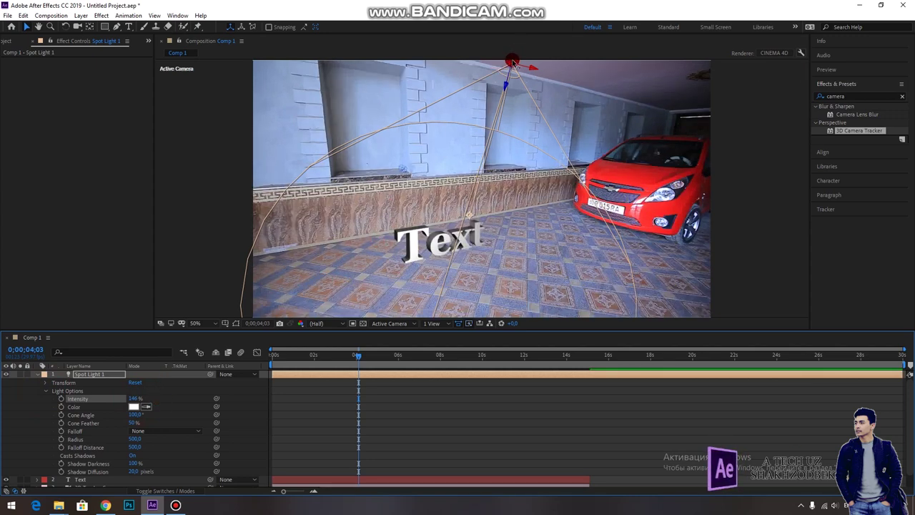
Reposition the spot light and its point of interest between the text and the car, and move the playhead to 0;00;03;15
{"action": "left_click_drag", "start_coordinate": [511, 63], "coordinate": [523, 211]}
{"action": "left_click", "coordinate": [405, 226]}
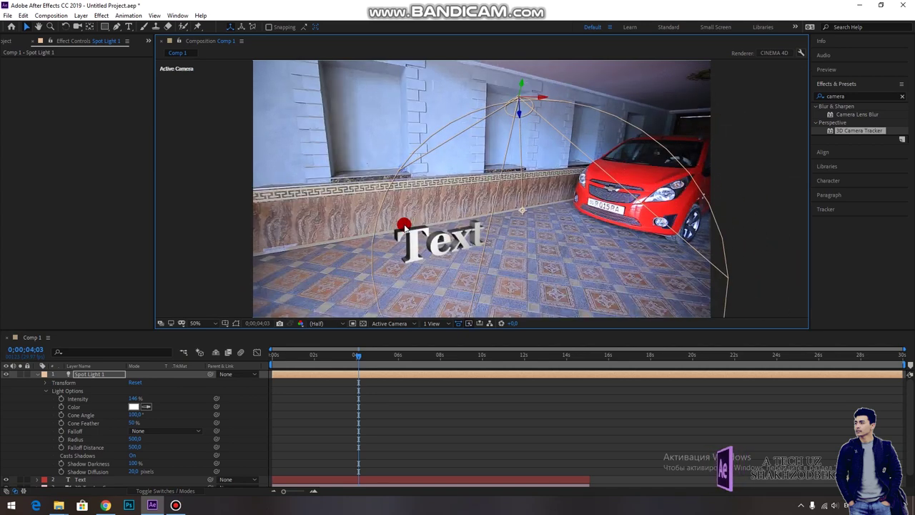
{"action": "mouse_move", "coordinate": [358, 356]}
{"action": "left_mouse_down"}
{"action": "mouse_move", "coordinate": [324, 357]}
{"action": "mouse_move", "coordinate": [345, 357]}
{"action": "left_mouse_up"}
{"action": "left_click", "coordinate": [367, 282]}
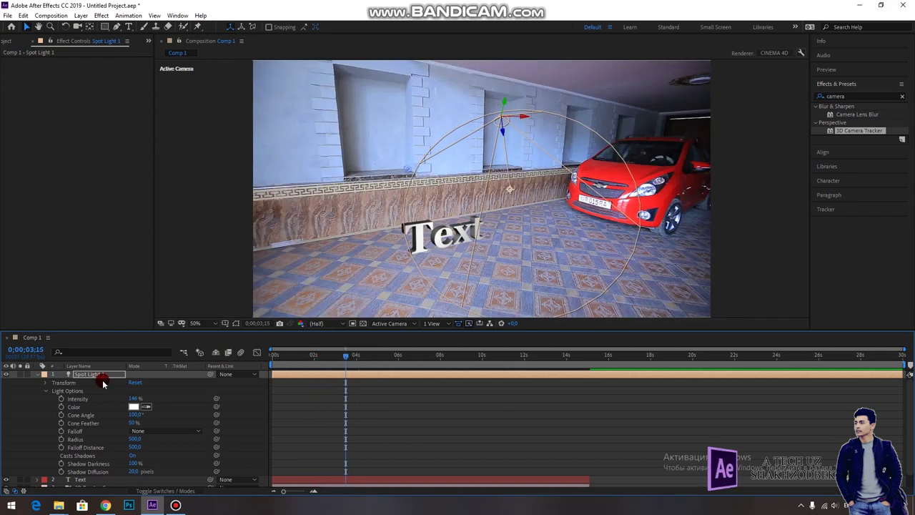
Change the spot light's color to a muted yellow
{"action": "left_click", "coordinate": [134, 407]}
{"action": "left_click", "coordinate": [414, 244]}
{"action": "left_click", "coordinate": [430, 222]}
{"action": "left_click_drag", "start_coordinate": [477, 288], "coordinate": [480, 300]}
{"action": "left_click", "coordinate": [455, 218]}
{"action": "left_click", "coordinate": [456, 211]}
{"action": "left_click_drag", "start_coordinate": [456, 217], "coordinate": [413, 213]}
{"action": "left_click", "coordinate": [551, 194]}
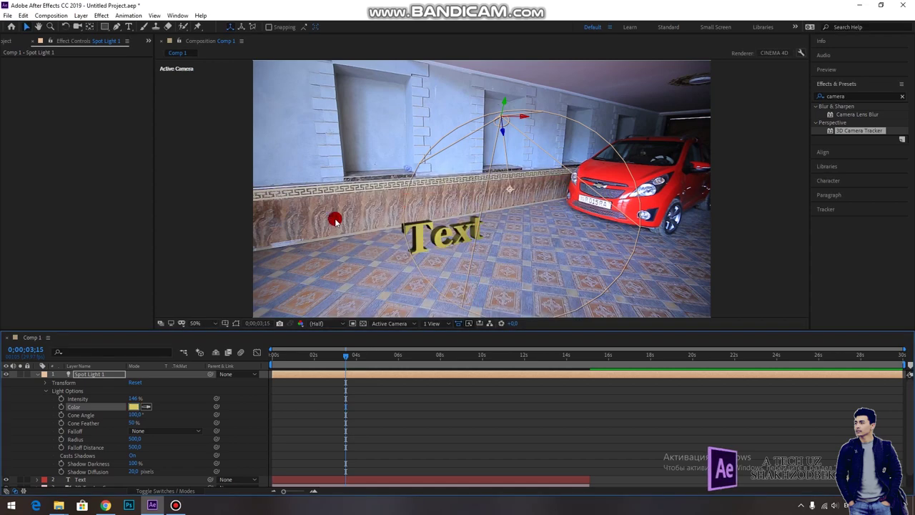
Deselect the light and scrub the timeline to 0;00;04;19 to check the lit text
{"action": "left_click", "coordinate": [308, 226]}
{"action": "left_click", "coordinate": [387, 263]}
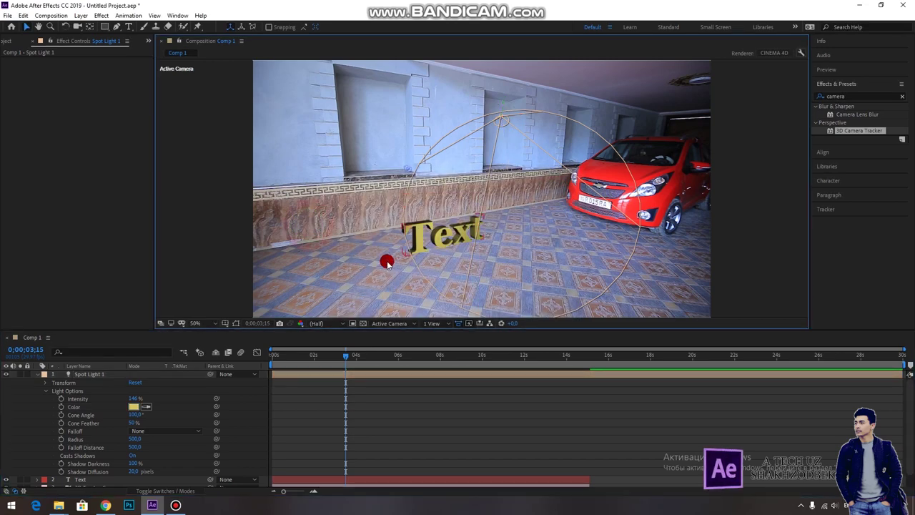
{"action": "left_click_drag", "start_coordinate": [337, 361], "coordinate": [367, 357]}
{"action": "left_click", "coordinate": [317, 313]}
{"action": "left_click", "coordinate": [263, 270]}
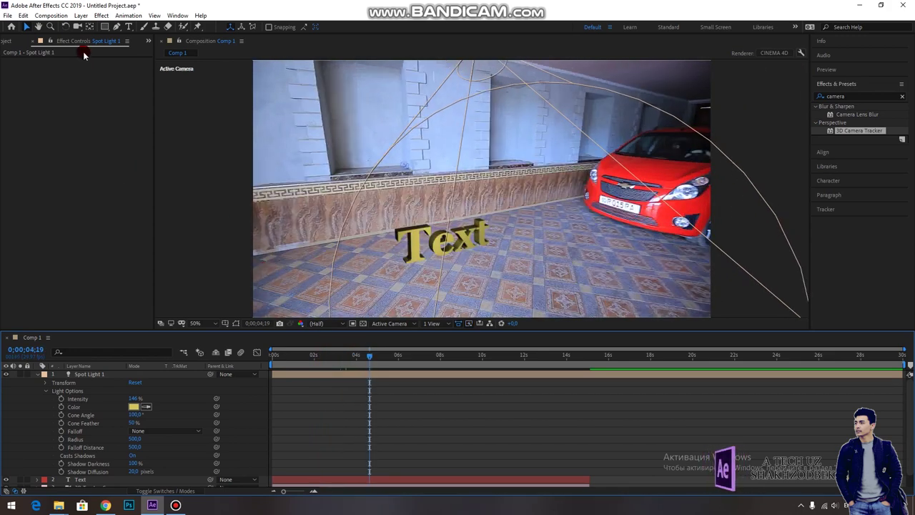
Start a new one-node camera layer and set its film size to 24 mm
{"action": "left_click", "coordinate": [80, 15]}
{"action": "mouse_move", "coordinate": [215, 26]}
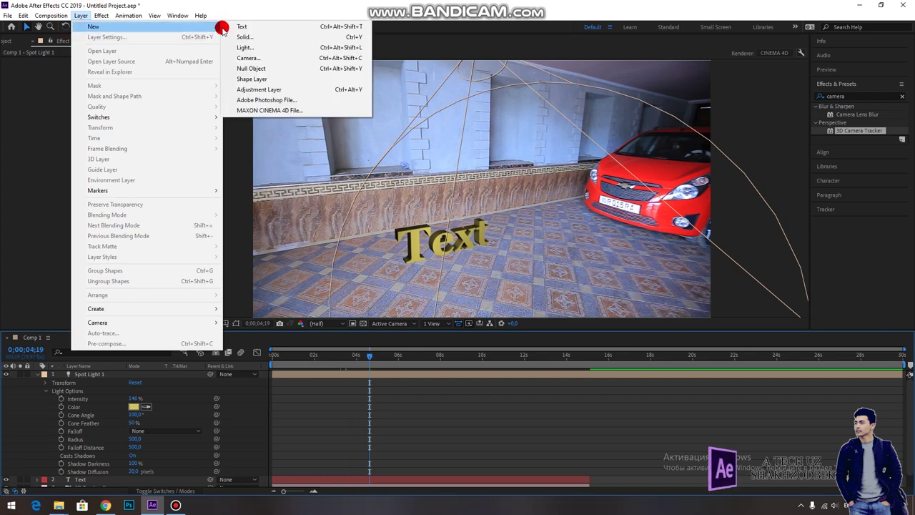
{"action": "left_click", "coordinate": [244, 58]}
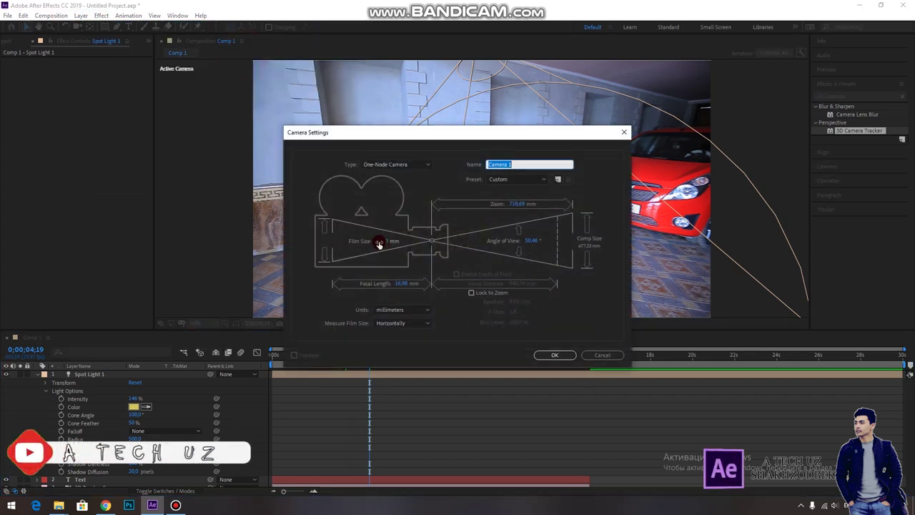
{"action": "left_click", "coordinate": [379, 242]}
{"action": "type", "text": "24"}
{"action": "left_click", "coordinate": [317, 244]}
{"action": "left_click", "coordinate": [370, 269]}
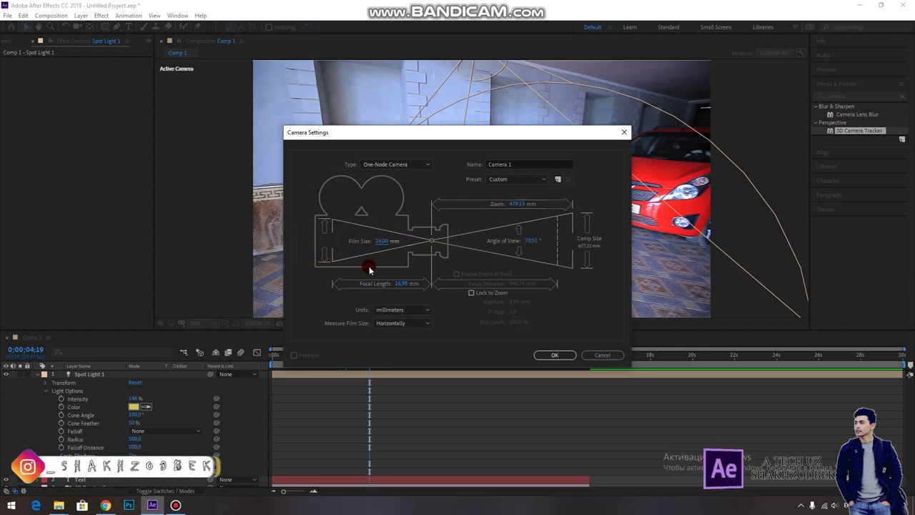
{"action": "left_click", "coordinate": [388, 241]}
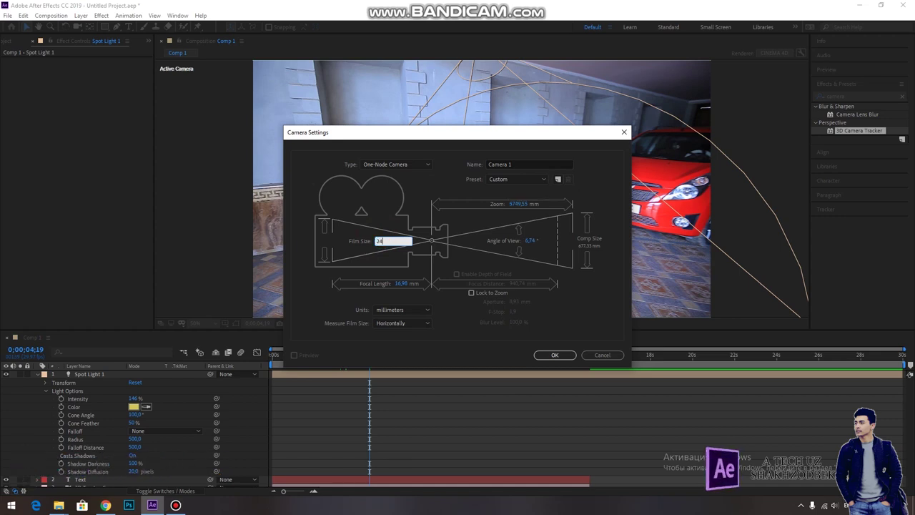
Set the new camera's focal length to 24 mm and create the camera
{"action": "left_click", "coordinate": [404, 283]}
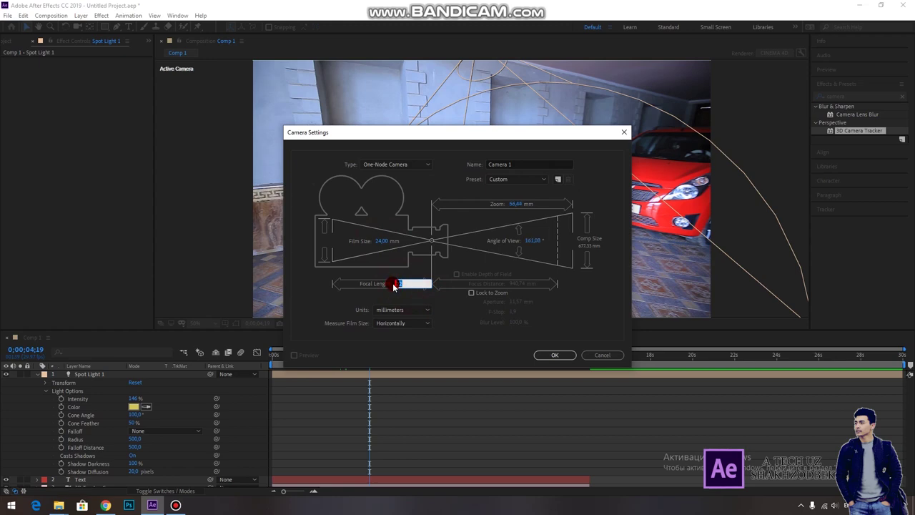
{"action": "type", "text": "24"}
{"action": "left_click", "coordinate": [445, 323]}
{"action": "left_click", "coordinate": [554, 355]}
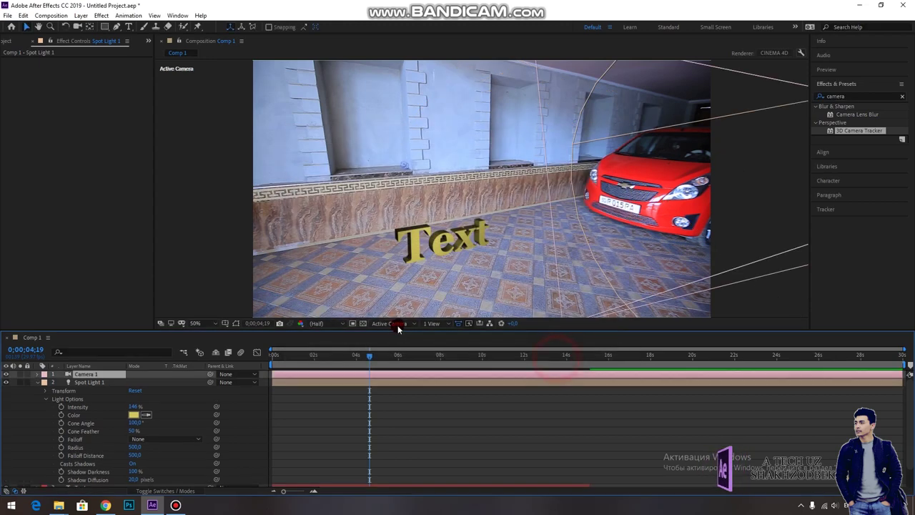
{"action": "left_click_drag", "start_coordinate": [370, 359], "coordinate": [352, 352]}
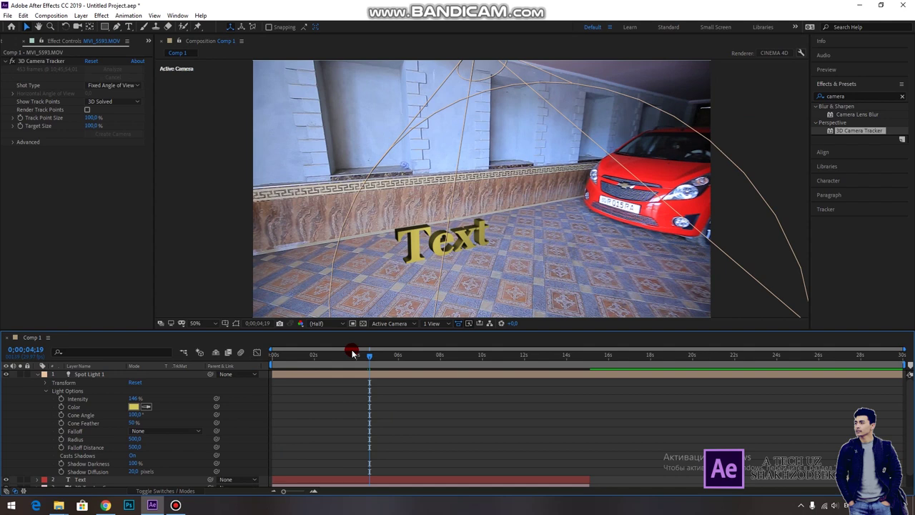
Collapse the light's properties and try adding a camera with 24 mm film size and focal length while the text layer is selected
{"action": "left_click", "coordinate": [37, 374]}
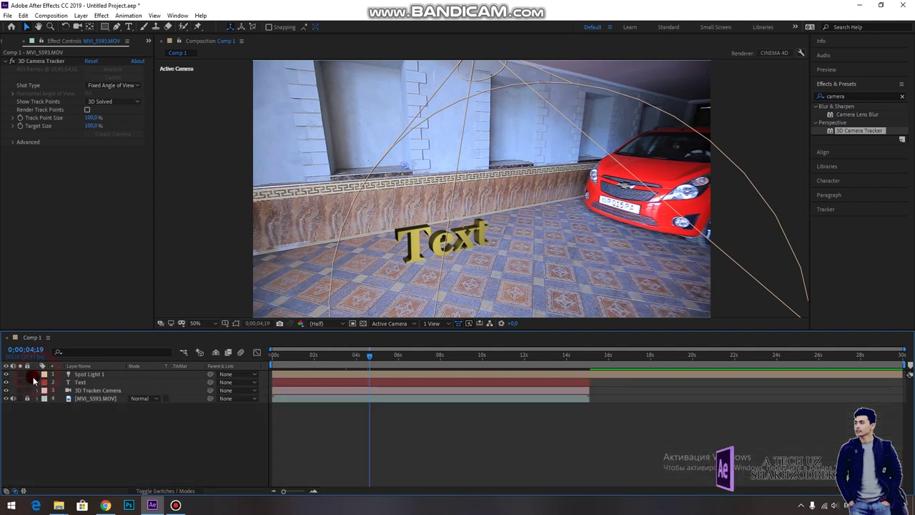
{"action": "left_click", "coordinate": [84, 384]}
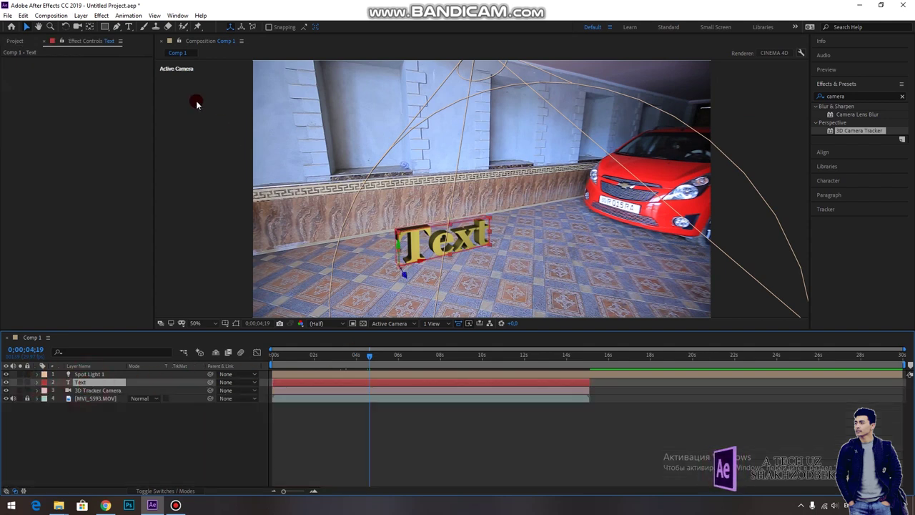
{"action": "left_click", "coordinate": [73, 17]}
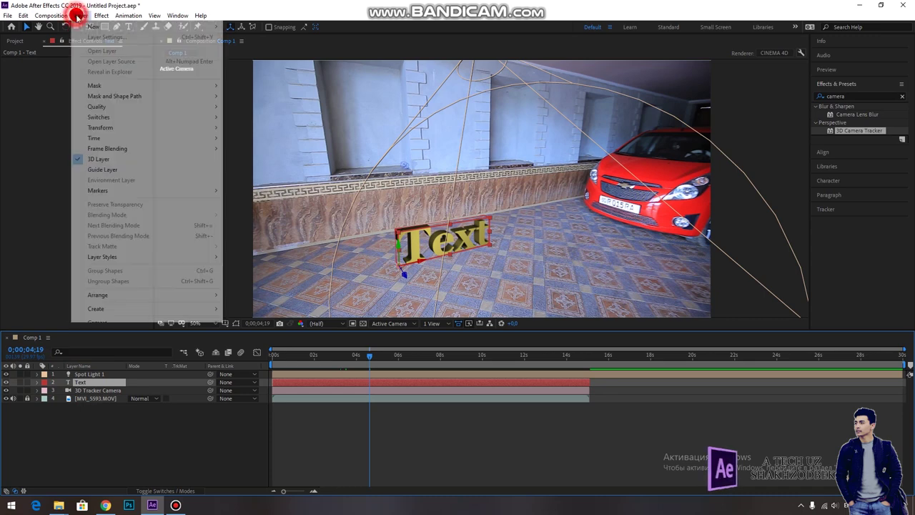
{"action": "left_click", "coordinate": [204, 26]}
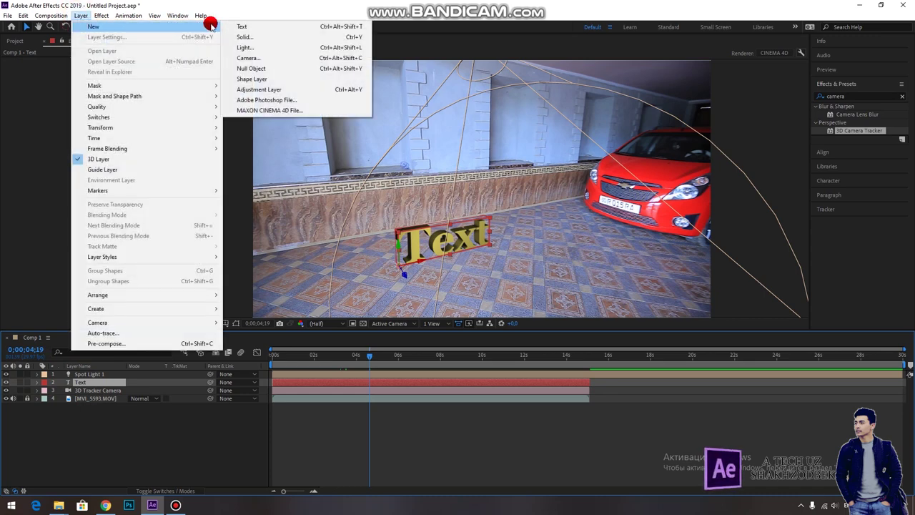
{"action": "left_click", "coordinate": [250, 57]}
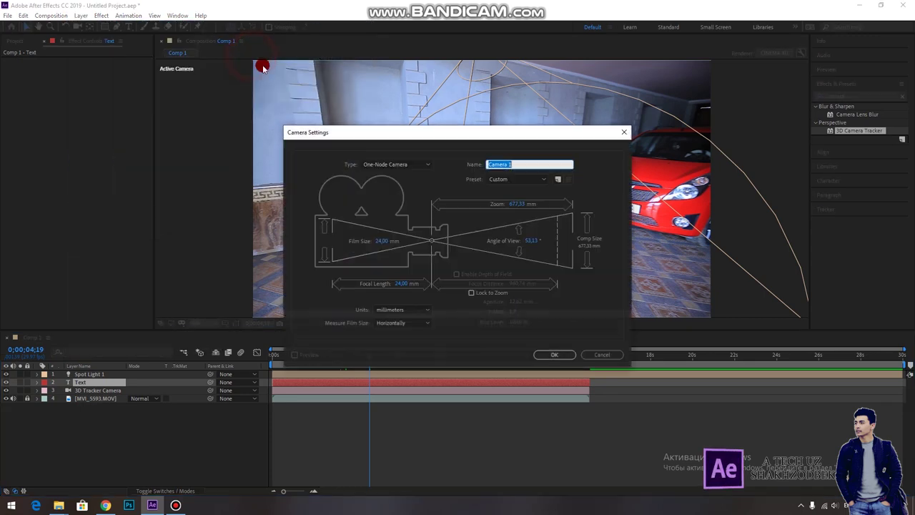
{"action": "left_click", "coordinate": [555, 355]}
{"action": "key", "text": "ctrl+z"}
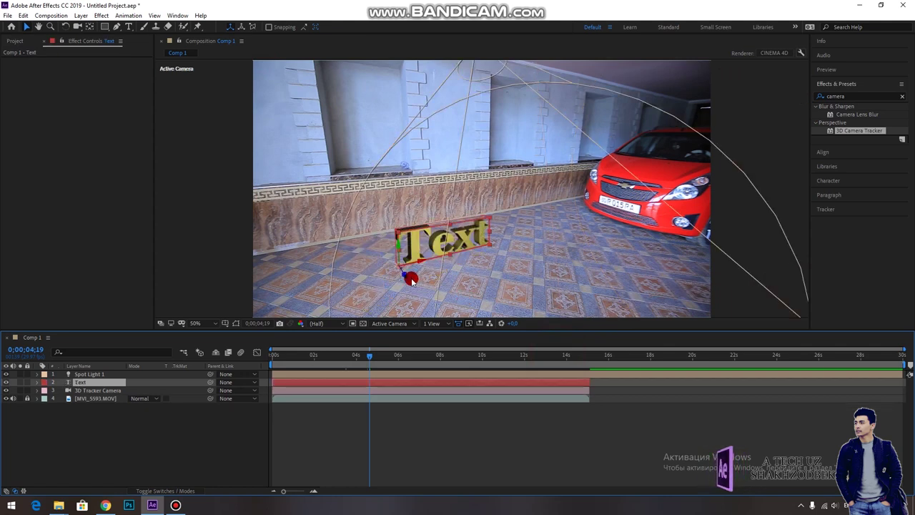
Add a second white spot light with 100% intensity, 100° cone angle, 50% cone feather and shadow casting enabled
{"action": "left_click", "coordinate": [469, 258]}
{"action": "left_click", "coordinate": [469, 243]}
{"action": "left_click", "coordinate": [259, 308]}
{"action": "left_click", "coordinate": [80, 374]}
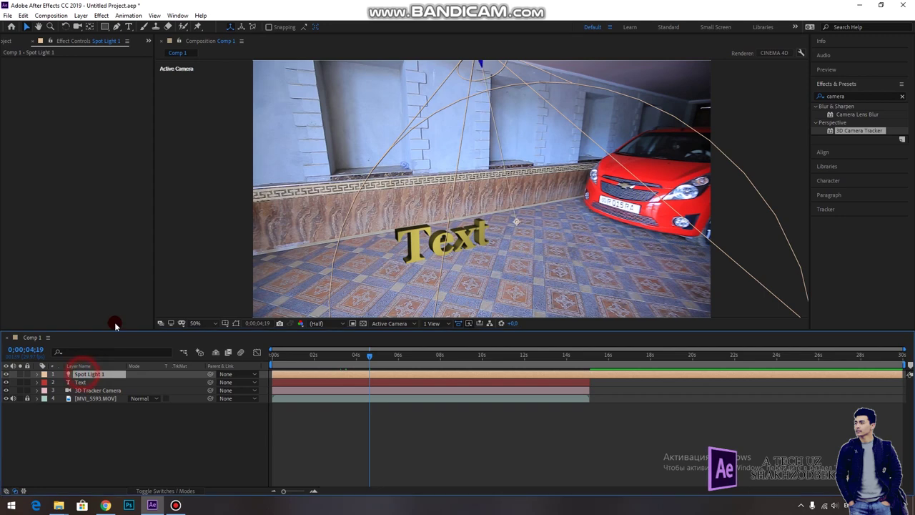
{"action": "left_click", "coordinate": [107, 17]}
{"action": "mouse_move", "coordinate": [81, 16]}
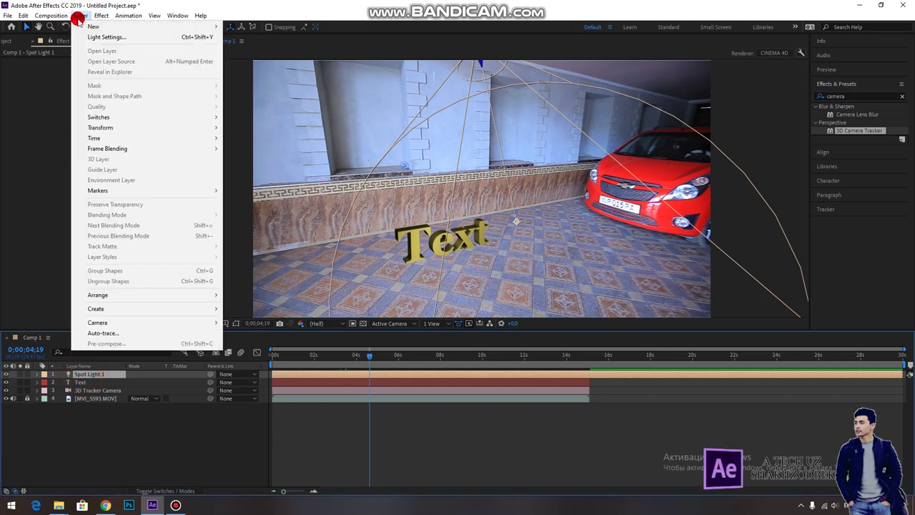
{"action": "left_click", "coordinate": [245, 47]}
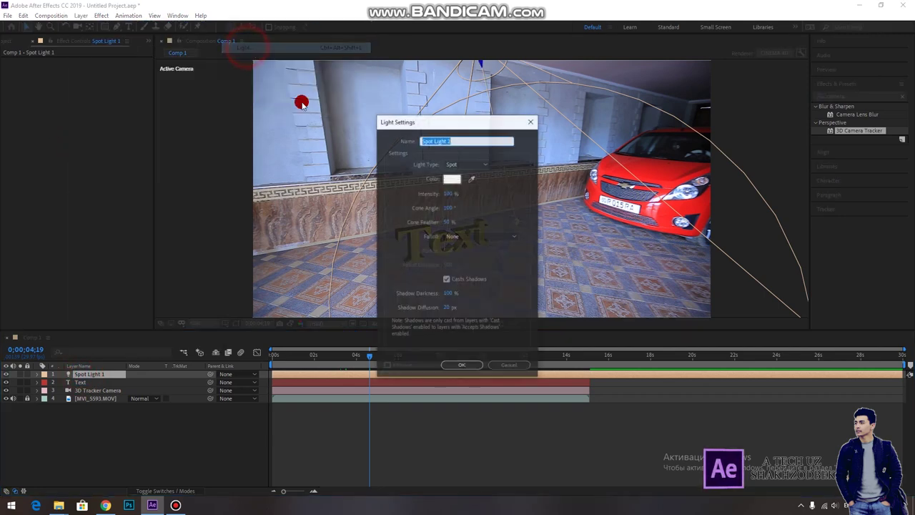
{"action": "left_click", "coordinate": [462, 365]}
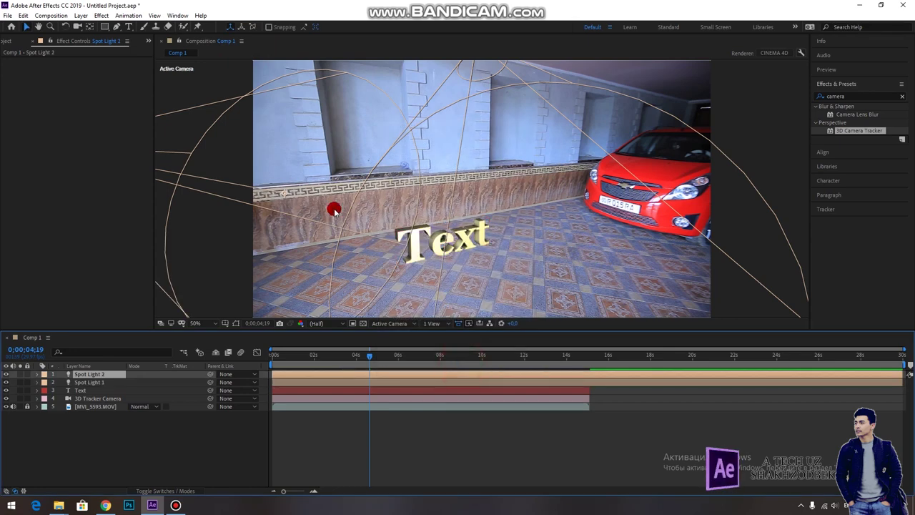
Change the second spot light's color to red (F01515) in its light options and deselect it
{"action": "left_click", "coordinate": [39, 375]}
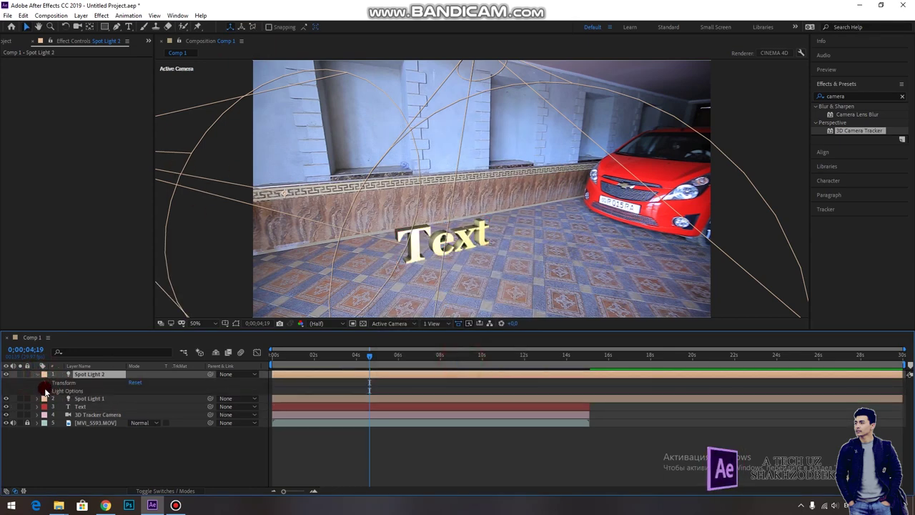
{"action": "left_click", "coordinate": [46, 390]}
{"action": "left_click", "coordinate": [133, 407]}
{"action": "left_click", "coordinate": [443, 216]}
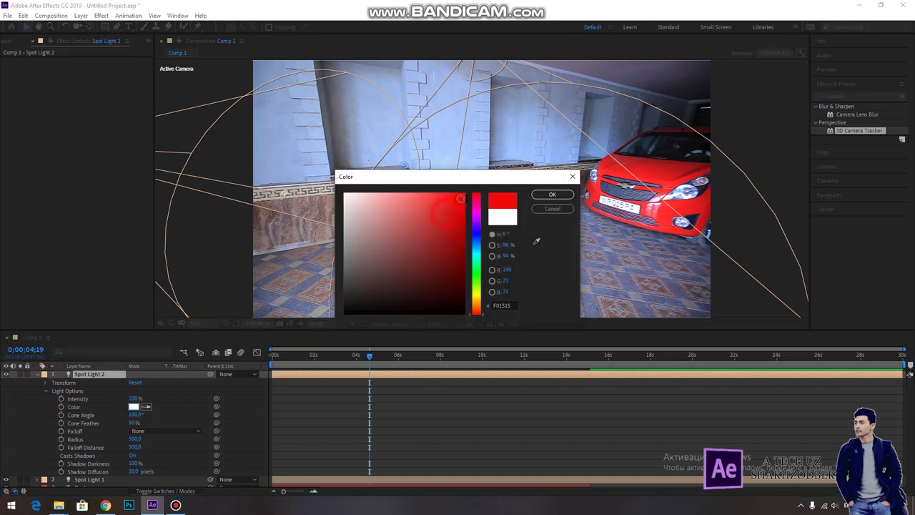
{"action": "left_click", "coordinate": [550, 195]}
{"action": "left_click", "coordinate": [425, 255]}
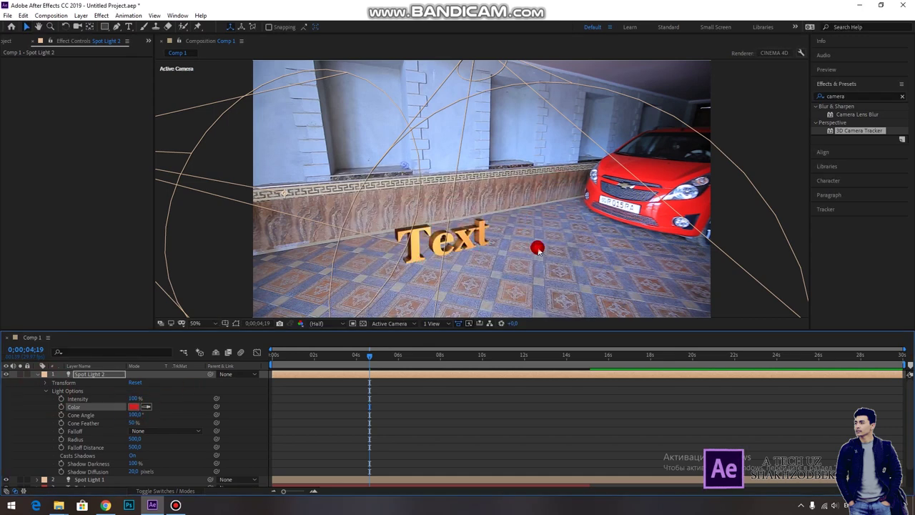
{"action": "left_click", "coordinate": [537, 248]}
Shorten both spot light layers to end with the video and play the composition from the start
{"action": "left_click_drag", "start_coordinate": [366, 360], "coordinate": [209, 368]}
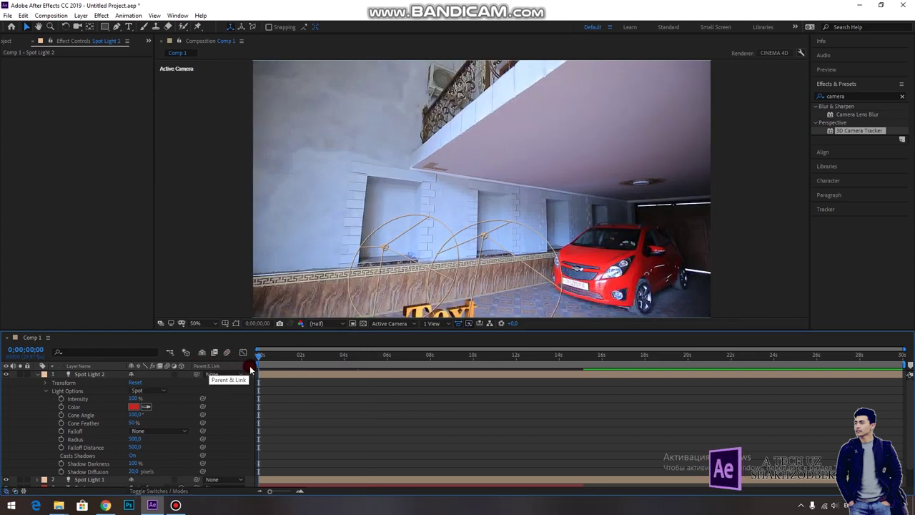
{"action": "key", "text": "ctrl+grave"}
{"action": "left_click", "coordinate": [457, 369]}
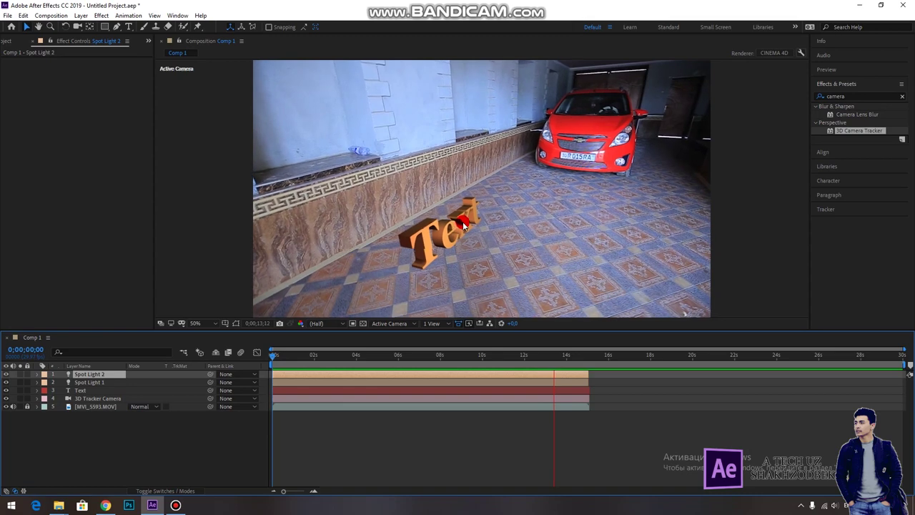
Stop the preview and move the playhead to 0;00;03;13 to examine the two spot lights around the text
{"action": "key", "text": "space"}
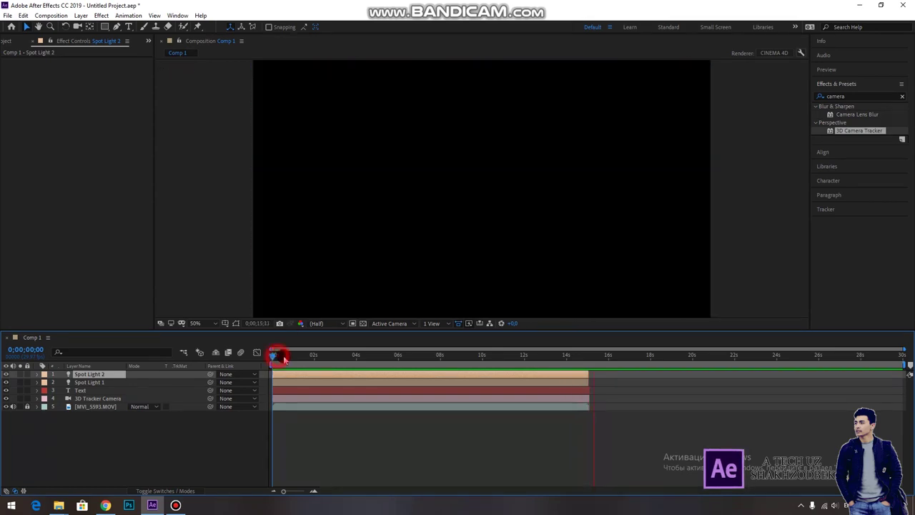
{"action": "left_click_drag", "start_coordinate": [275, 353], "coordinate": [344, 363]}
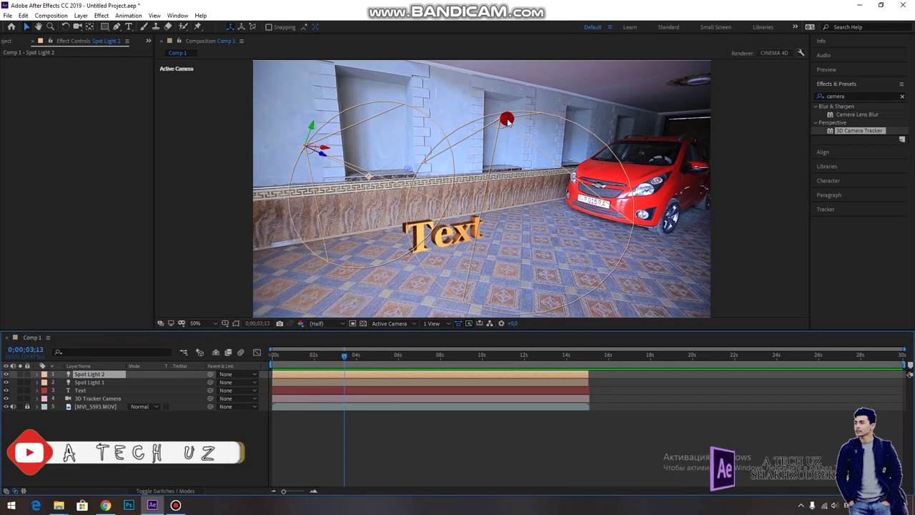
{"action": "left_click_drag", "start_coordinate": [508, 122], "coordinate": [503, 123]}
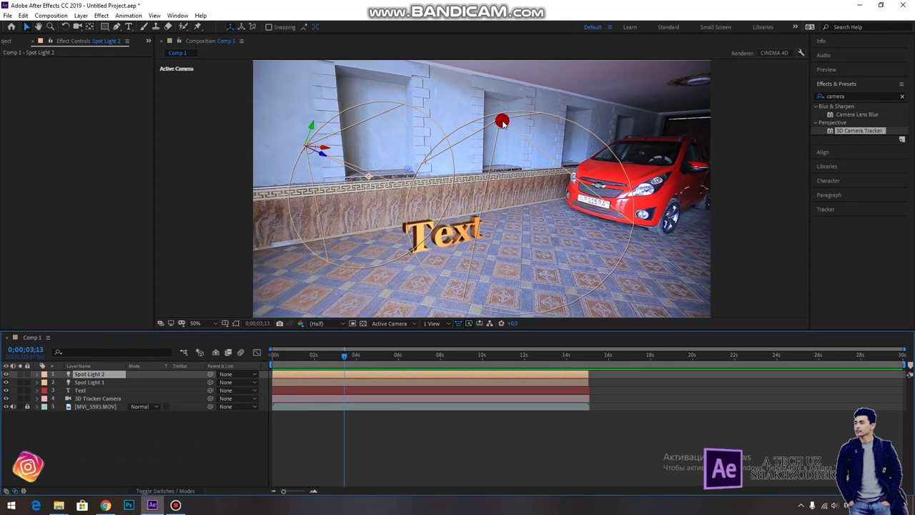